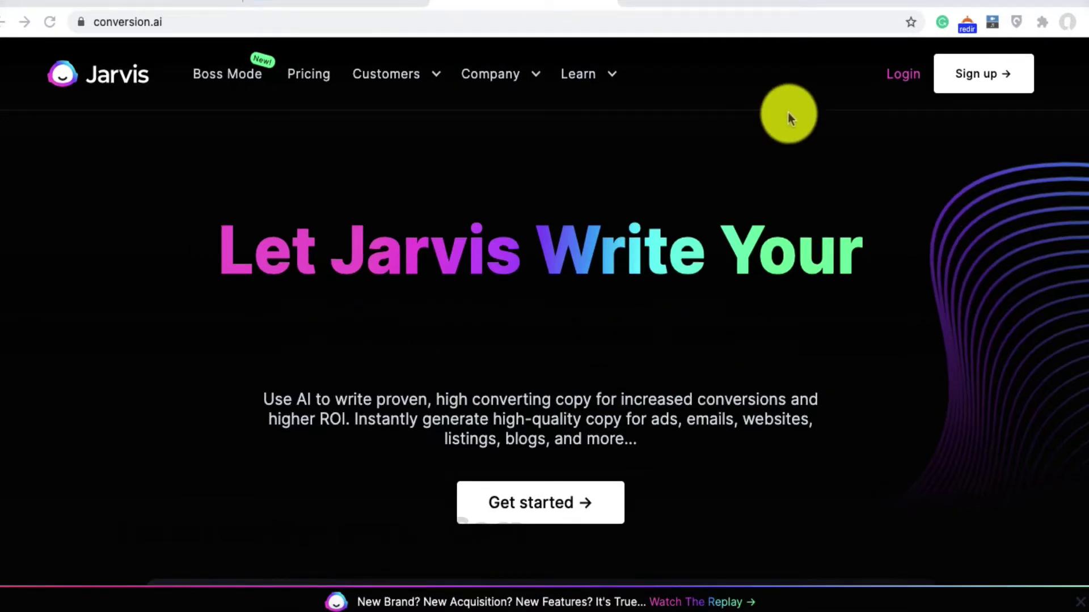
Log in to Jarvis from the conversion.ai homepage to reach the Templates page
left_click(906, 75)
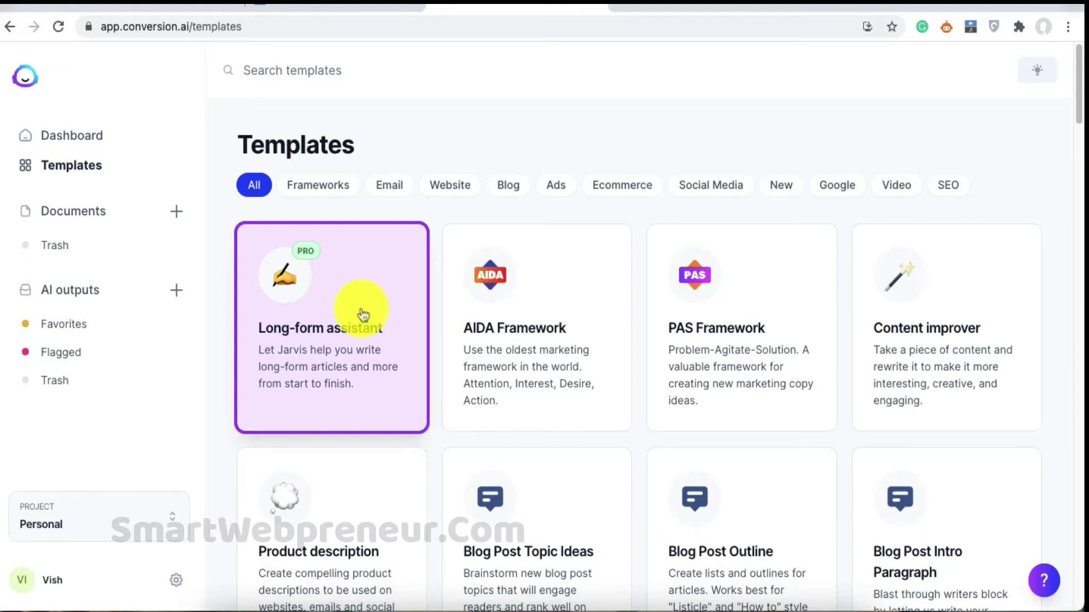
Start a Long-form blog post about 'How to Lose Weight in 10 Days', with that phrase as keyword
left_click(362, 312)
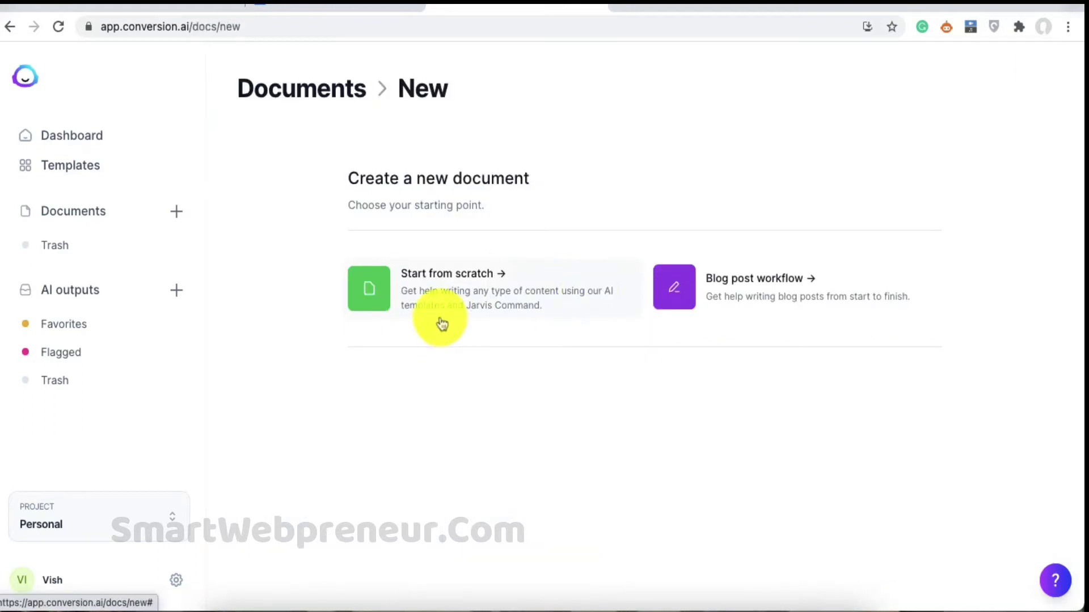
left_click(765, 280)
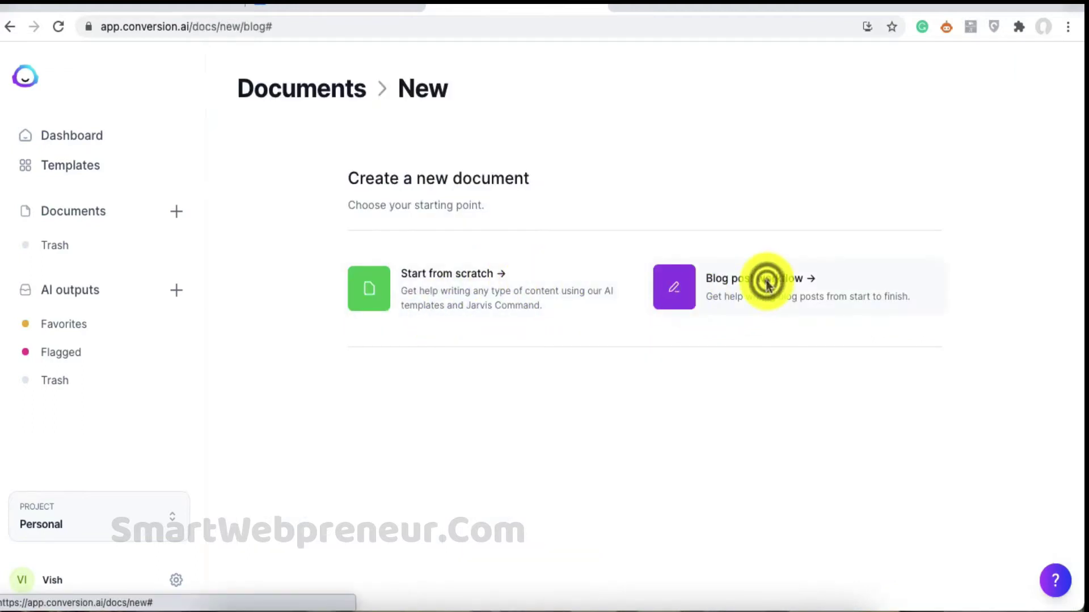
left_click(491, 380)
type("Th")
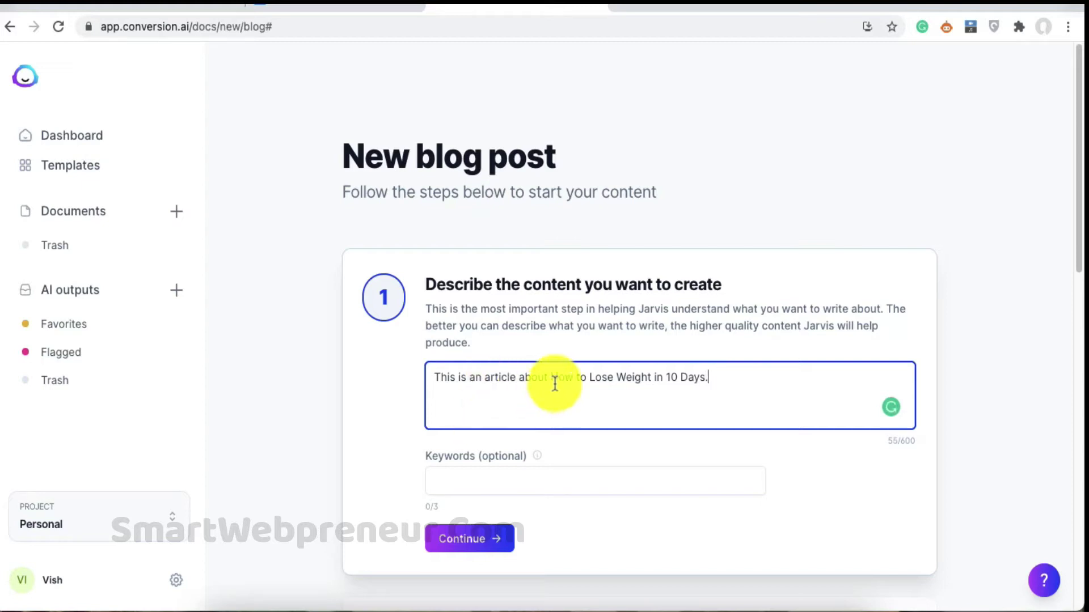
left_click_drag(551, 377, 695, 381)
key("ctrl+c")
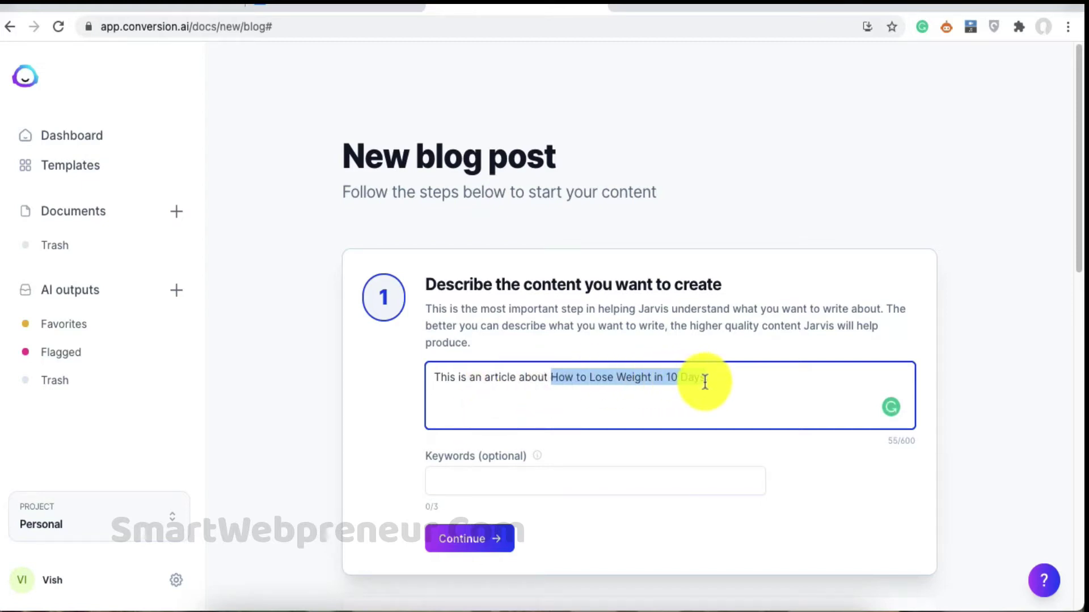
left_click(464, 482)
left_click(465, 484)
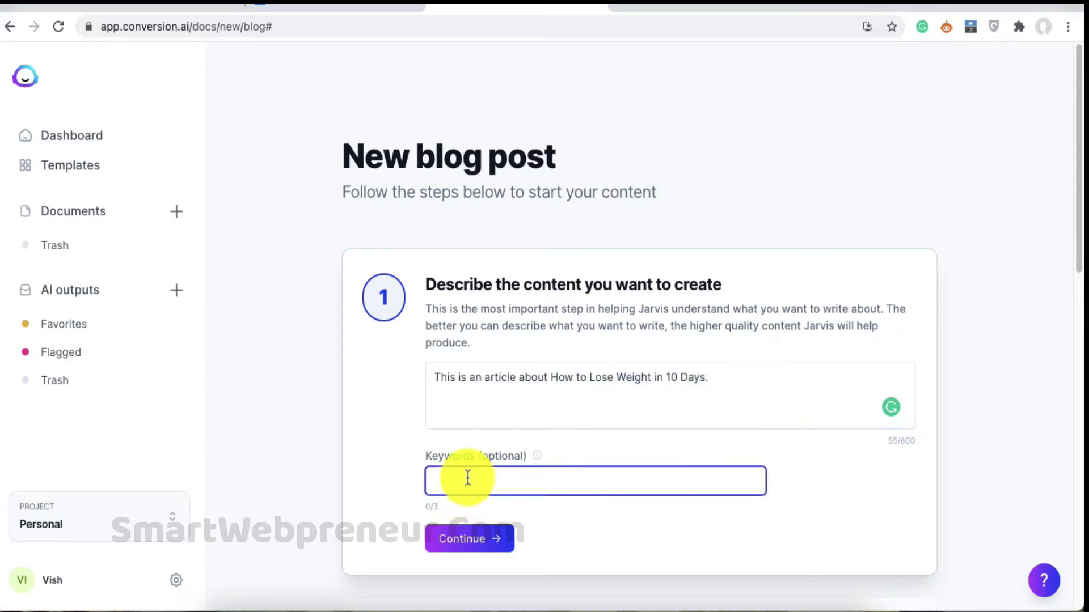
key("ctrl+v")
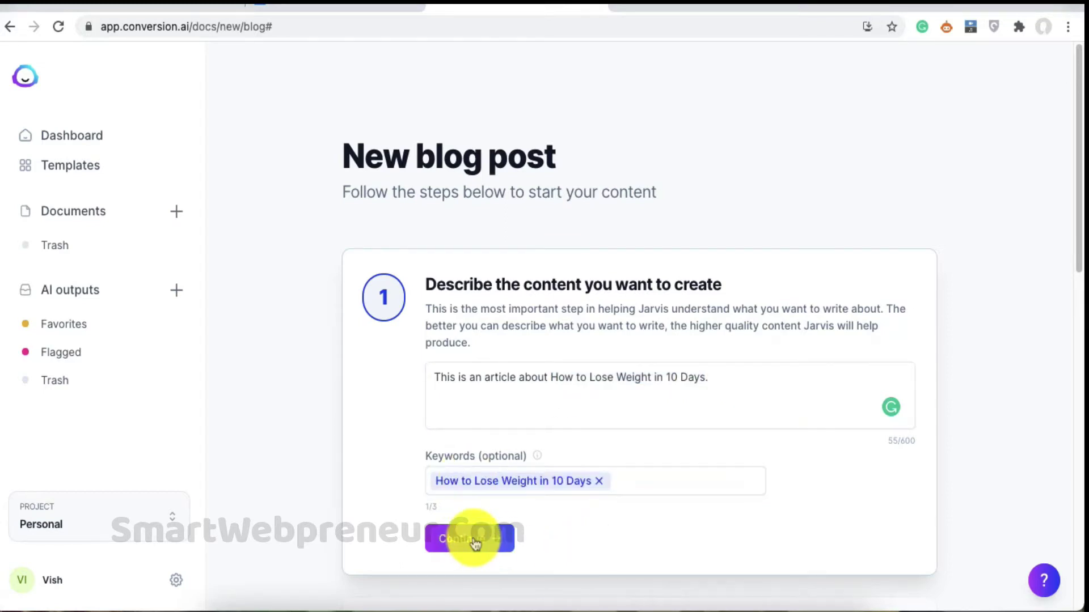
left_click(474, 538)
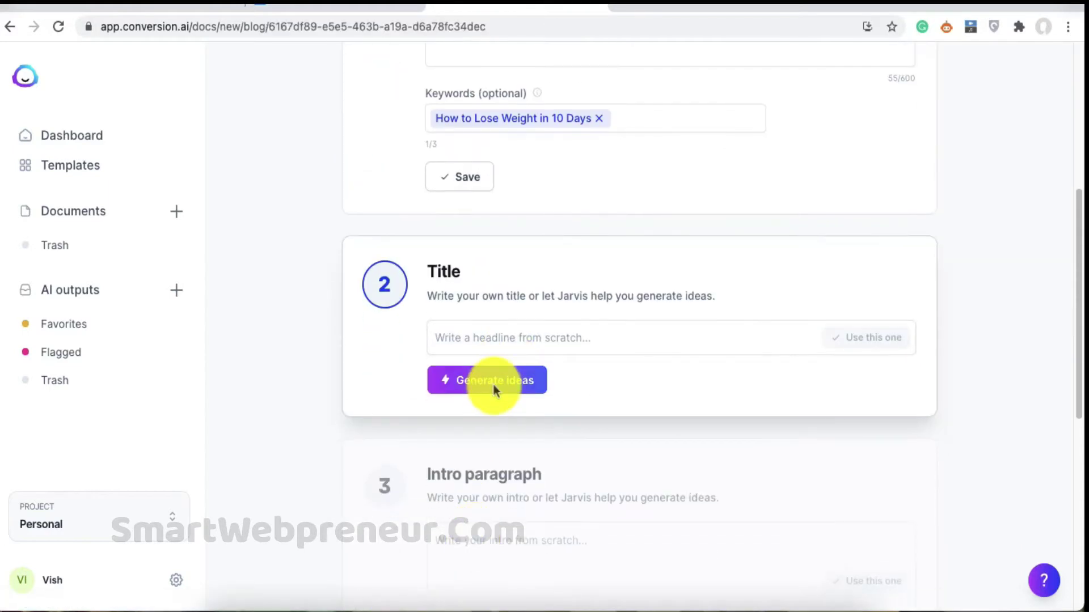
Pick the generated title 'How to Lose Weight in 10 Days: The Diet Plan'
left_click(493, 385)
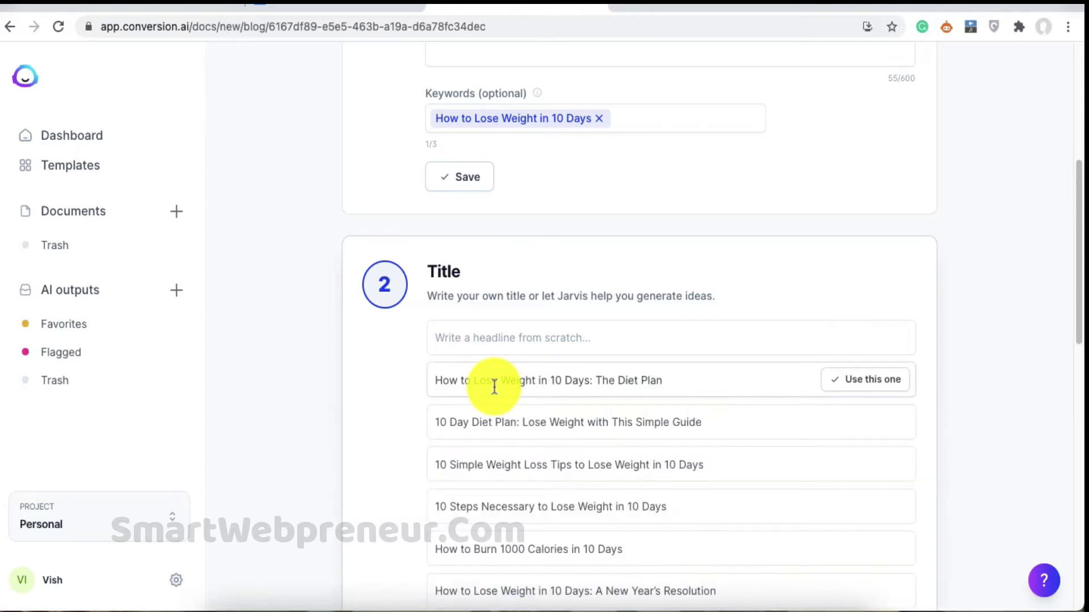
scroll(494, 388, "down", 3)
left_click(864, 203)
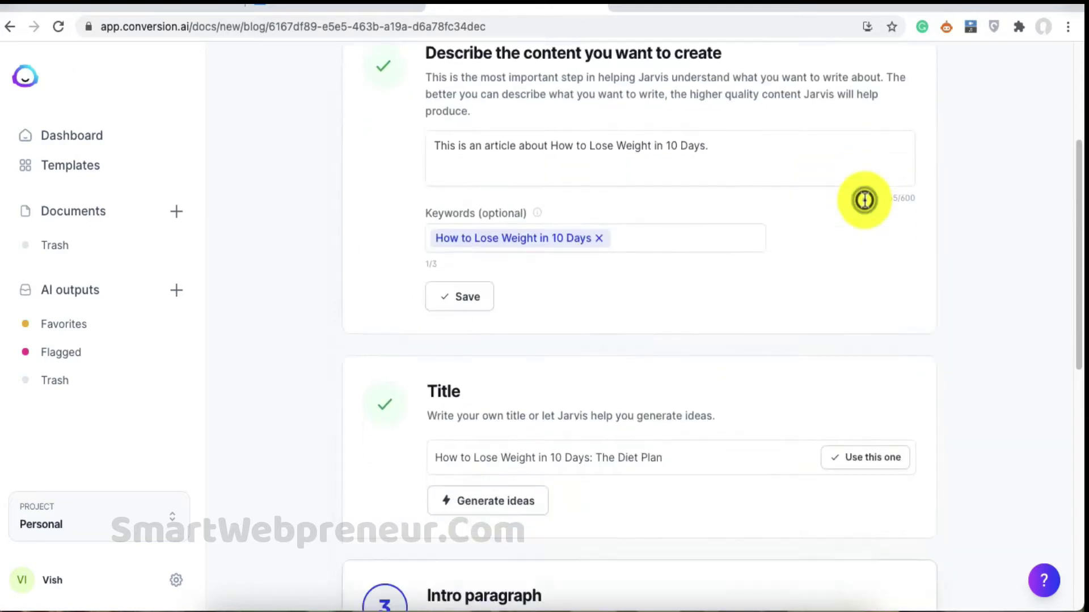
Use the generated intro about losing weight in 10 days and open the post in the editor
scroll(863, 200, "down", 6)
left_click(474, 426)
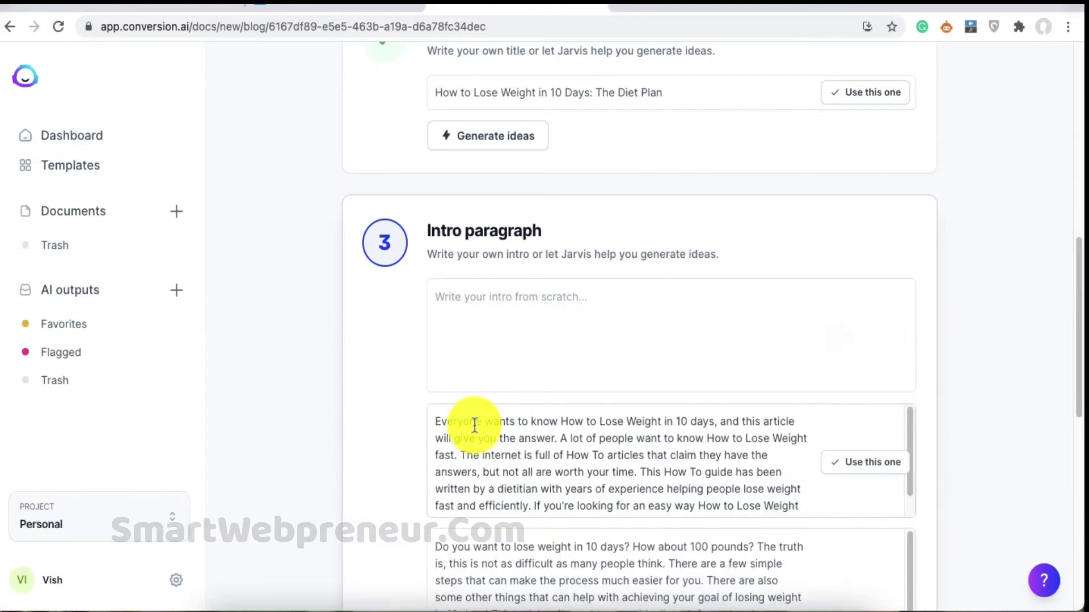
scroll(734, 372, "down", 5)
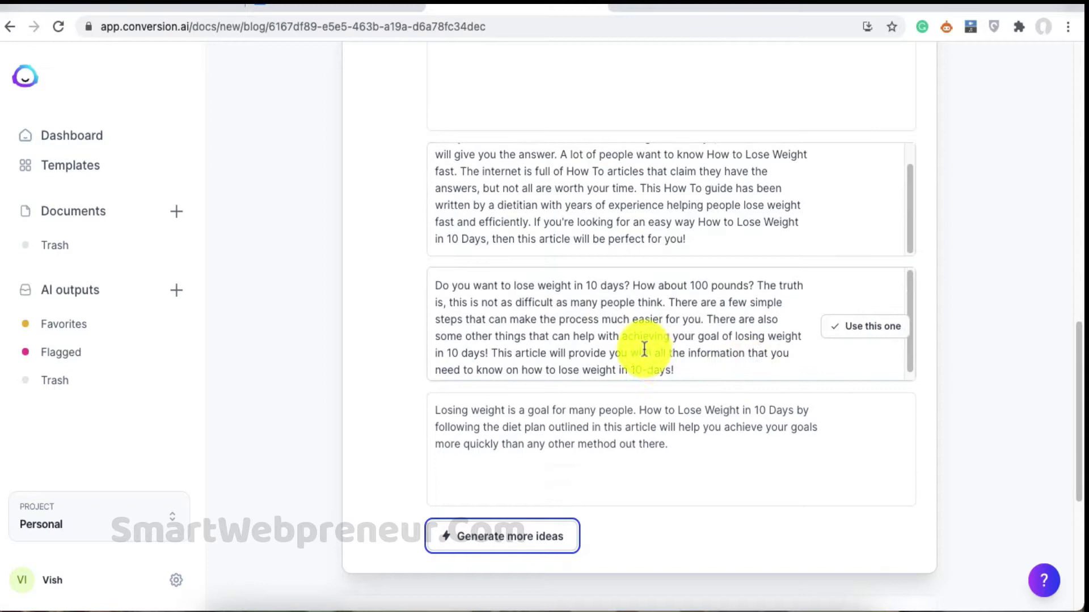
left_click(861, 332)
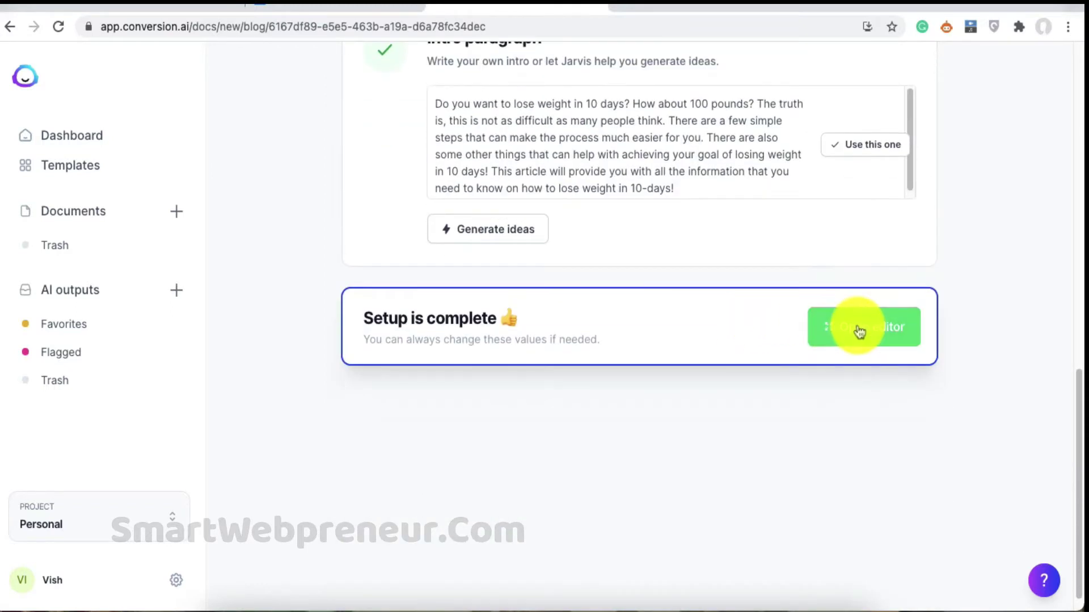
left_click(861, 332)
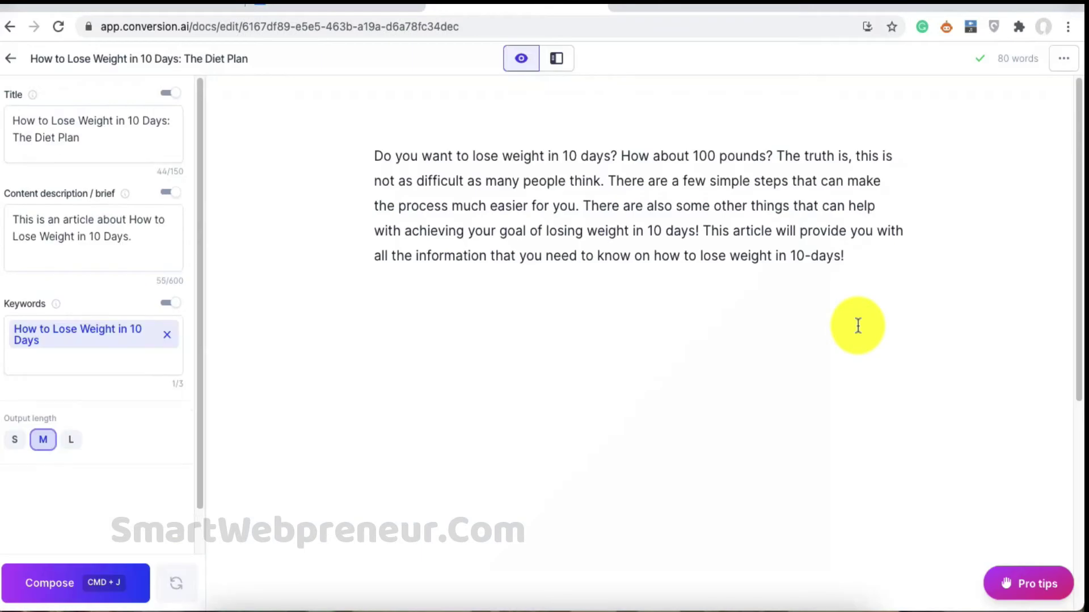
Split the intro before 'There' and add a '10 Day Diet Plan' heading
left_click(588, 208)
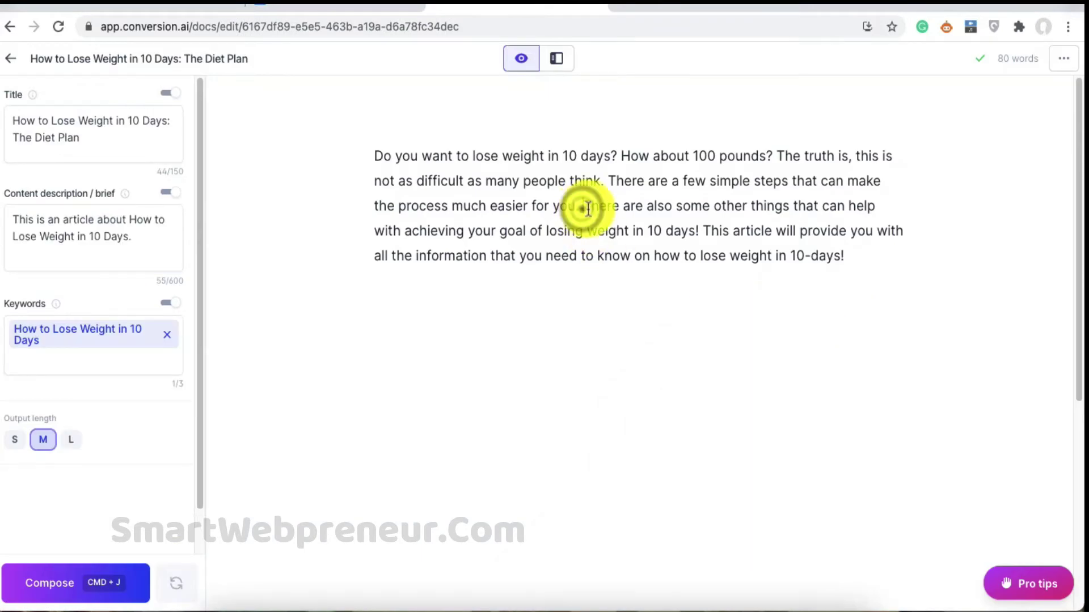
key("Return")
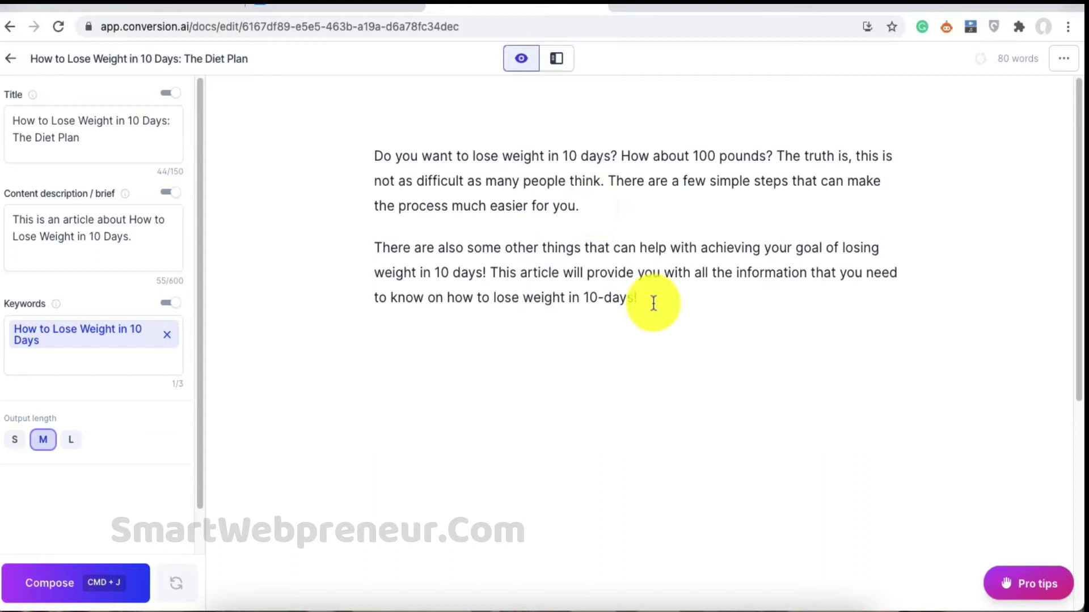
left_click(404, 347)
type("10 Day Diet Plan")
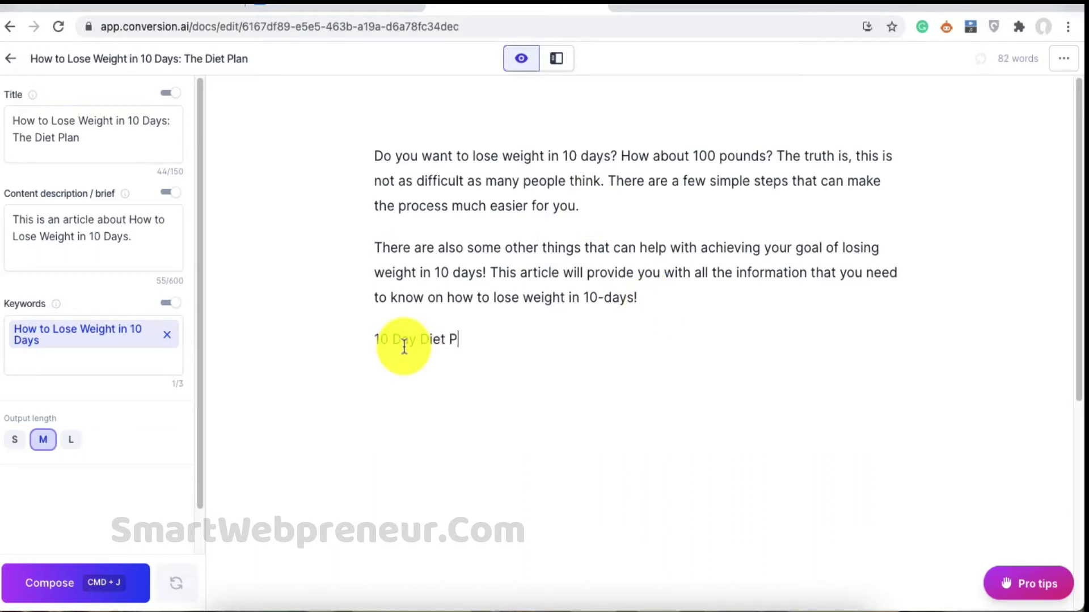
triple_click(438, 338)
left_click(383, 295)
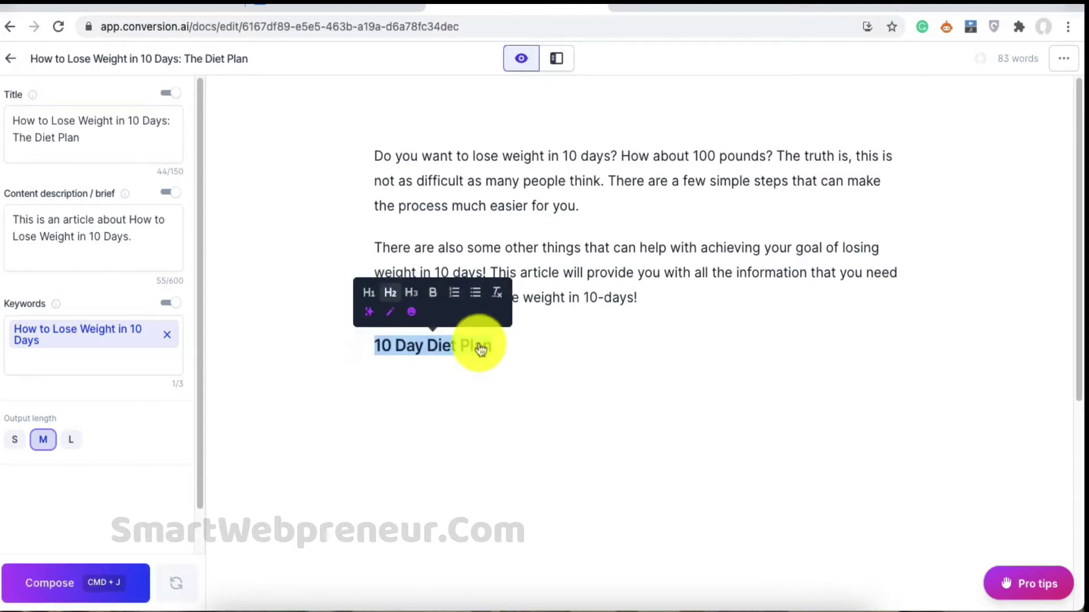
Generate Day One and Day Two meal plan text under the heading with Compose
left_click(497, 351)
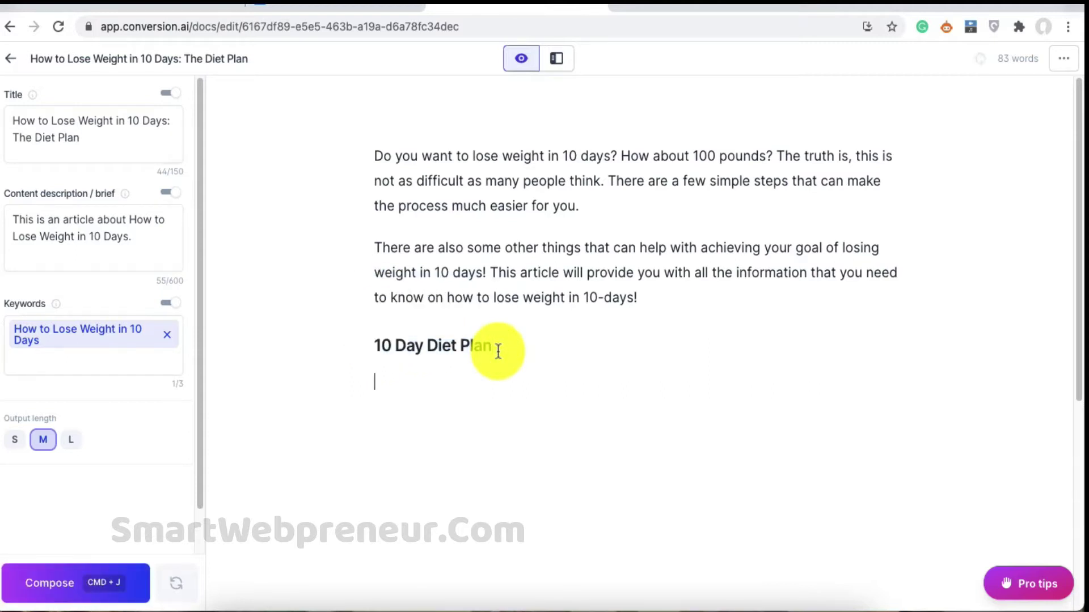
left_click(47, 591)
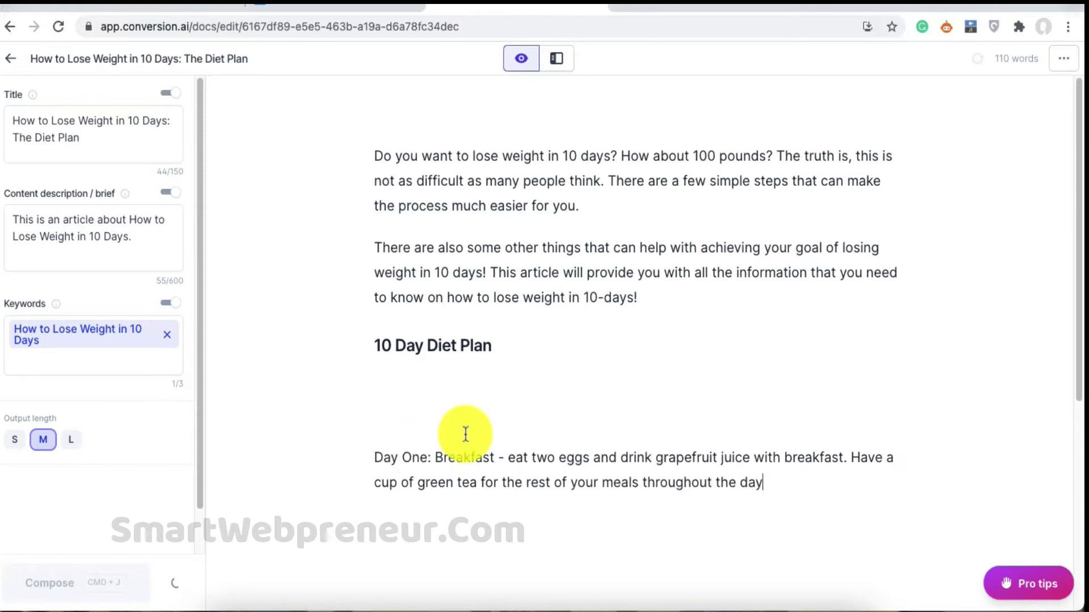
scroll(462, 433, "down", 4)
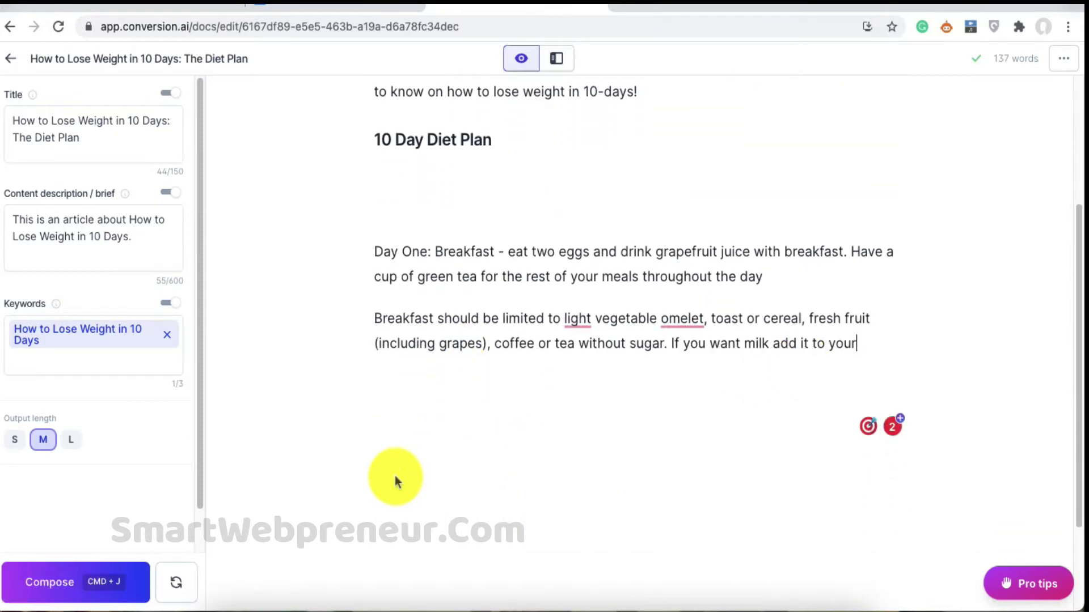
left_click(65, 582)
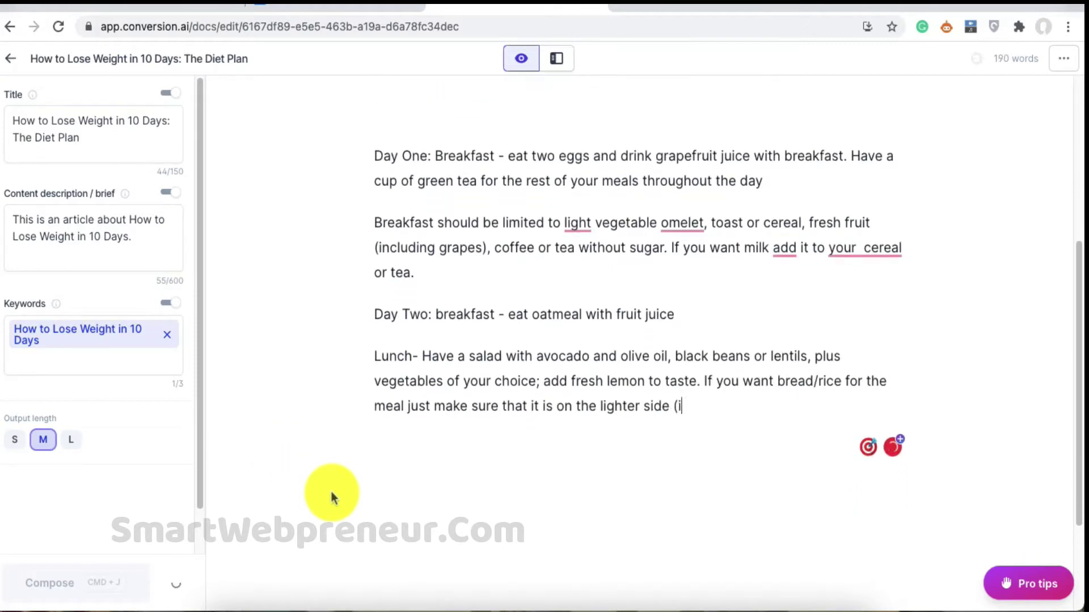
left_click(73, 578)
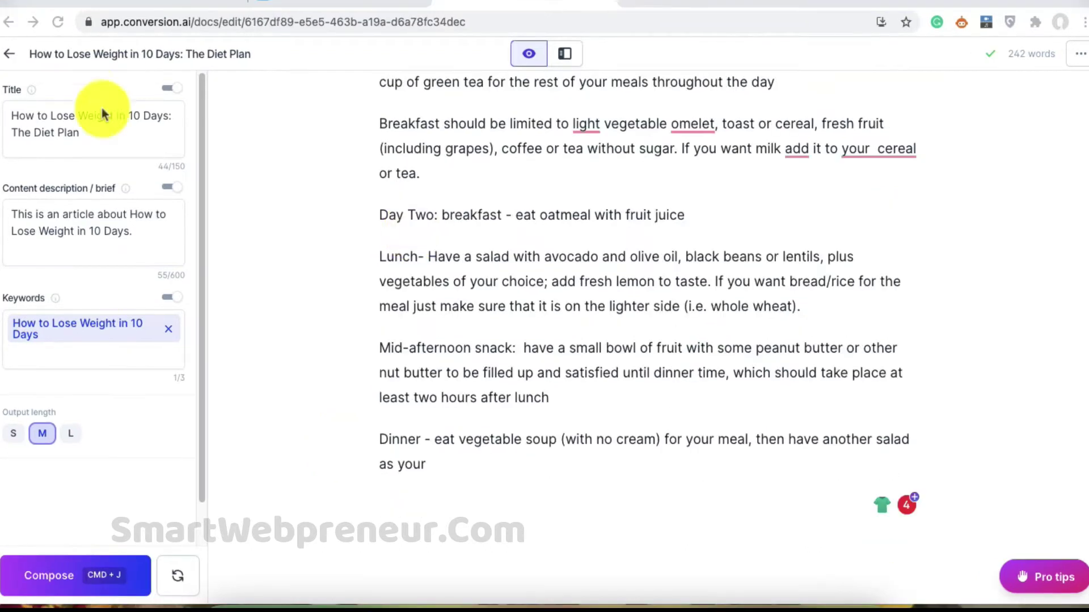
Leave the editor for the Templates library and scroll through the template grid
left_click(8, 54)
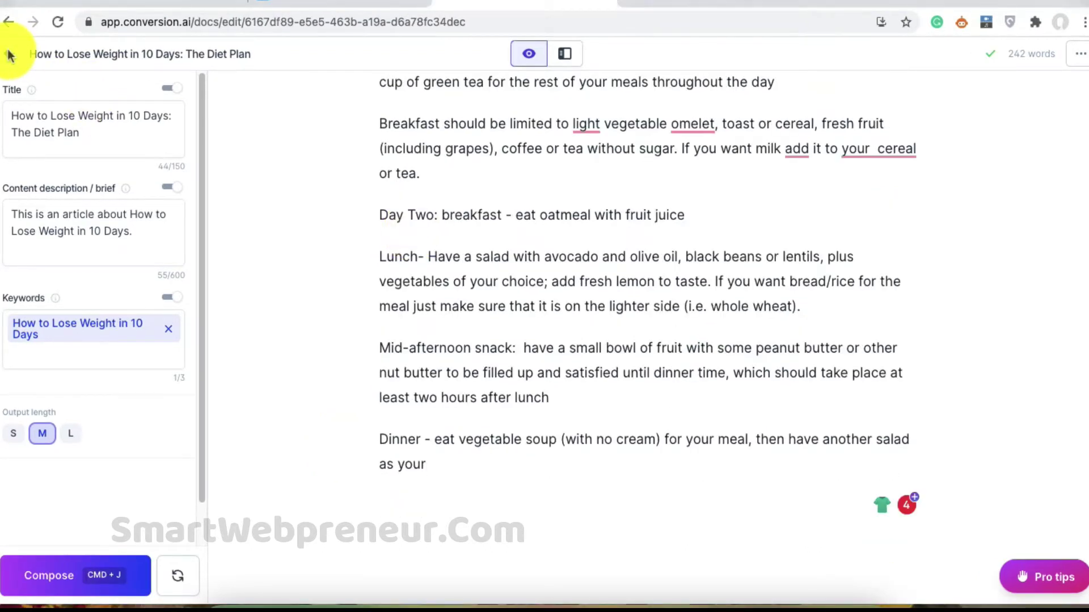
left_click(8, 57)
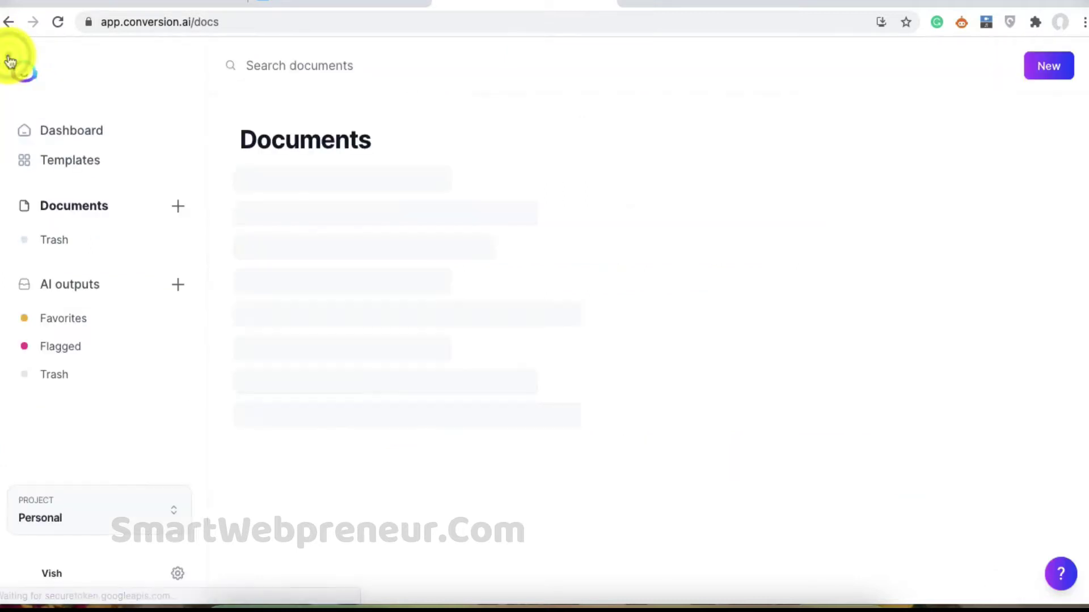
left_click(116, 166)
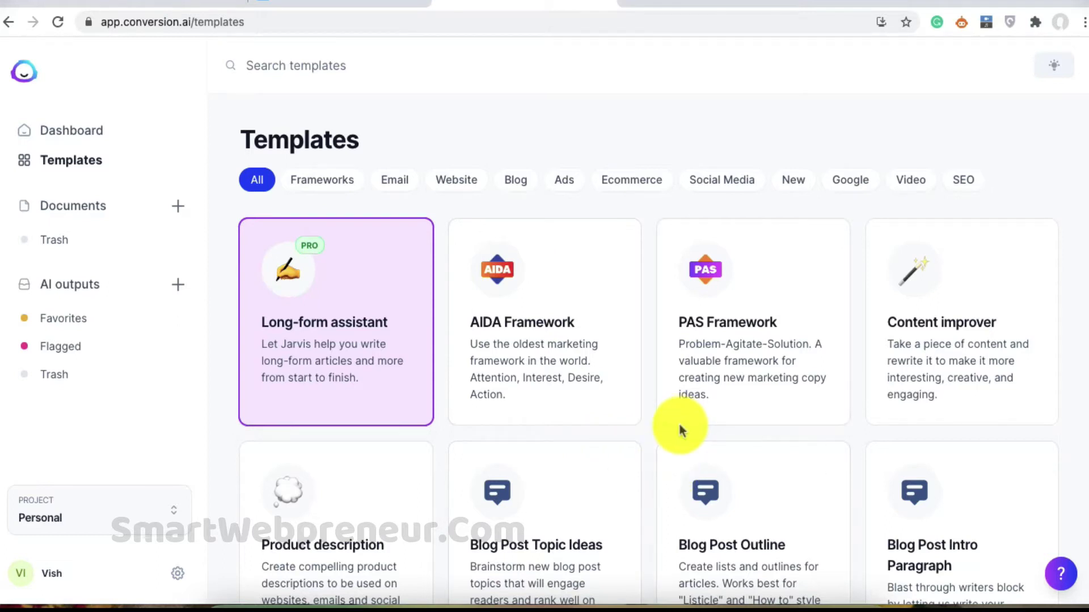
scroll(1079, 414, "down", 3)
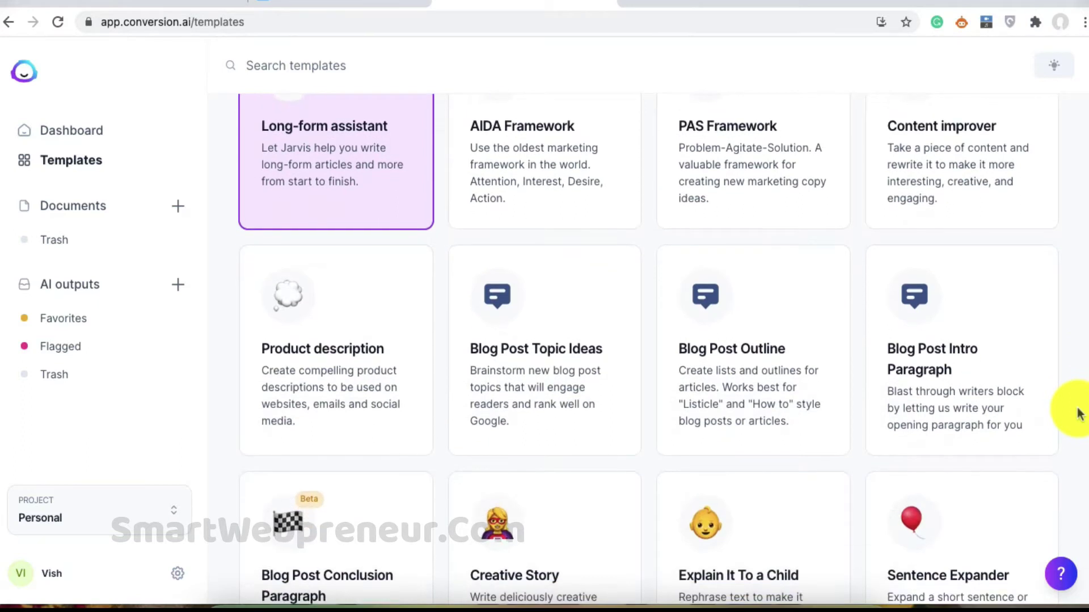
scroll(1079, 414, "down", 5)
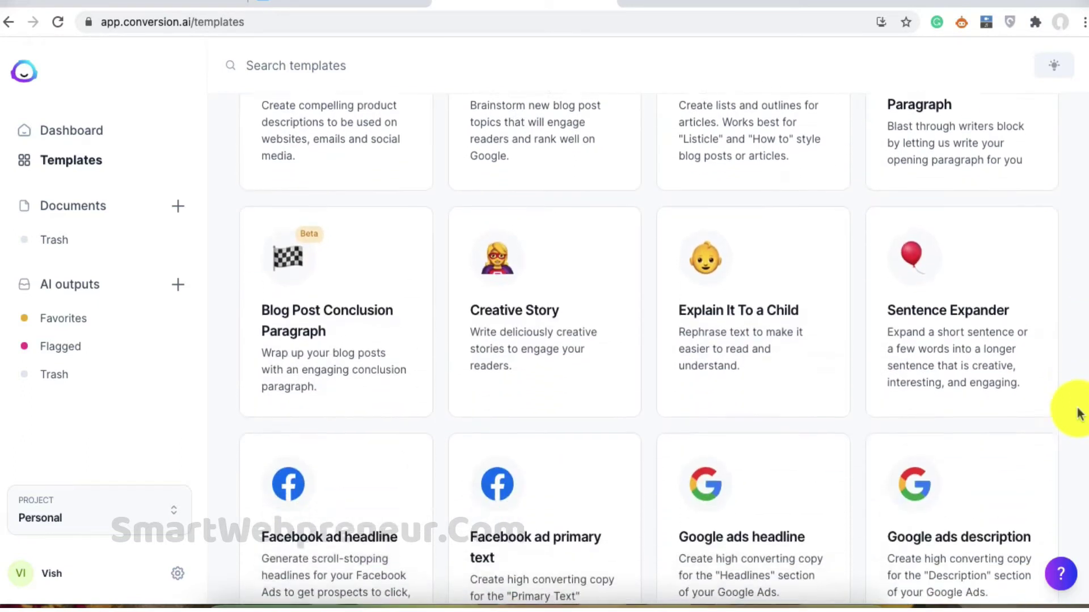
scroll(1079, 414, "up", 10)
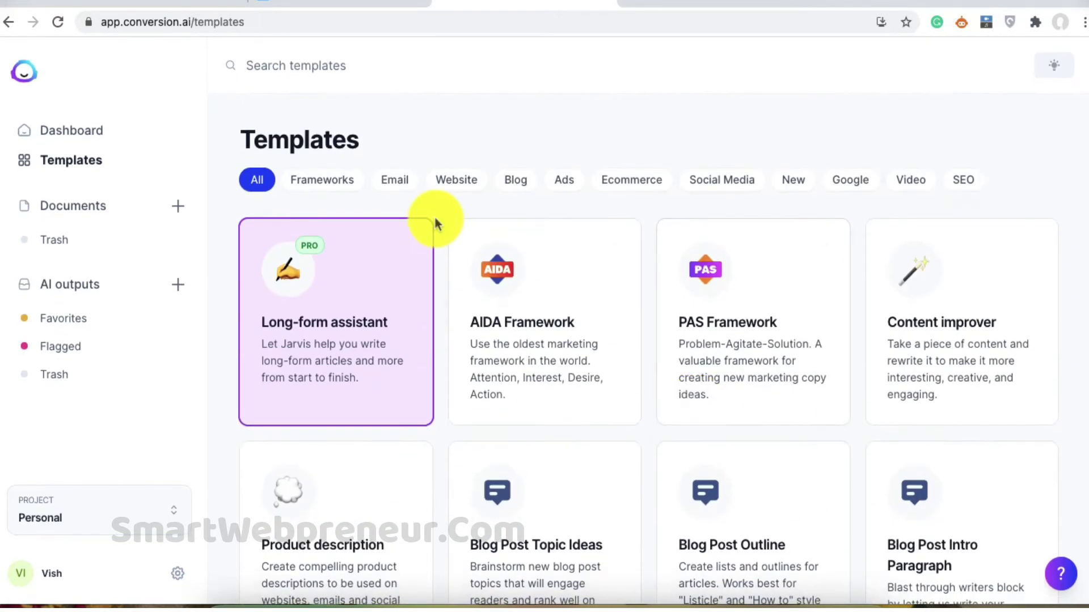
Filter templates by Email, then Ecommerce, then New, and return to the dashboard
left_click(401, 185)
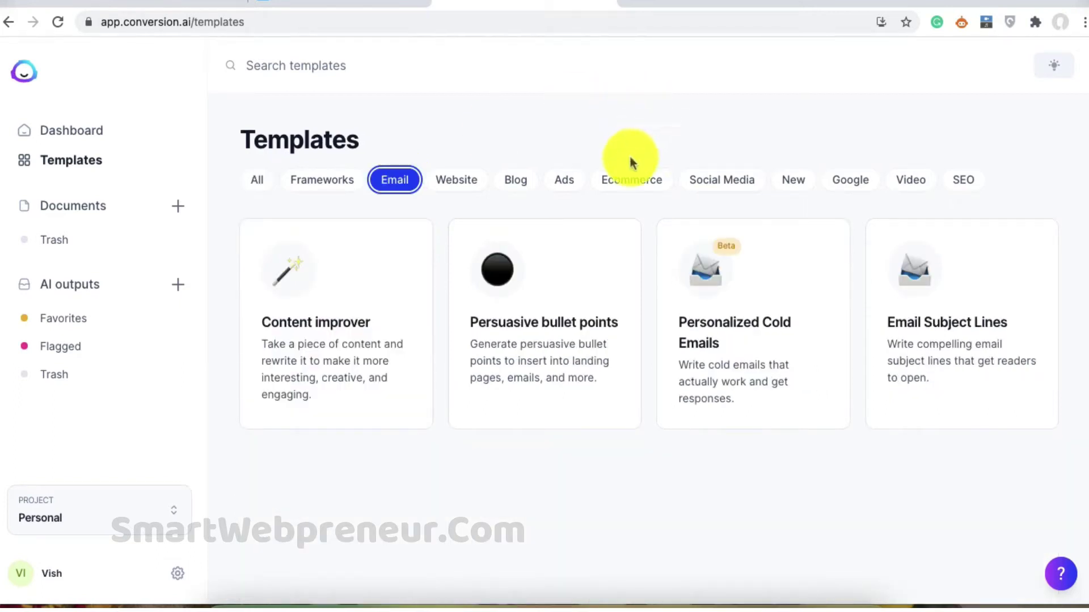
left_click(633, 186)
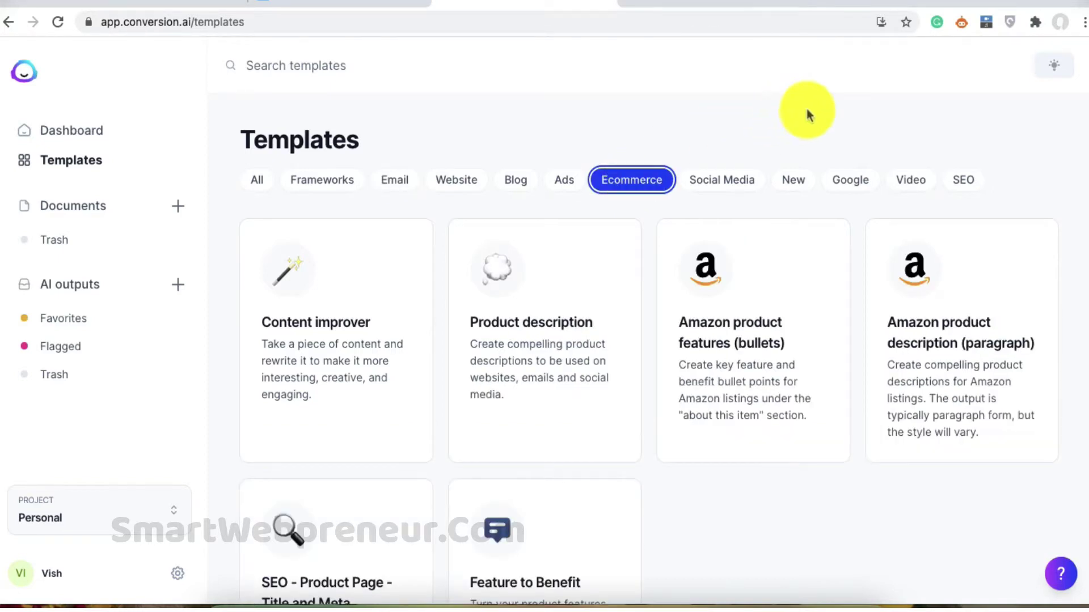
scroll(760, 498, "down", 2)
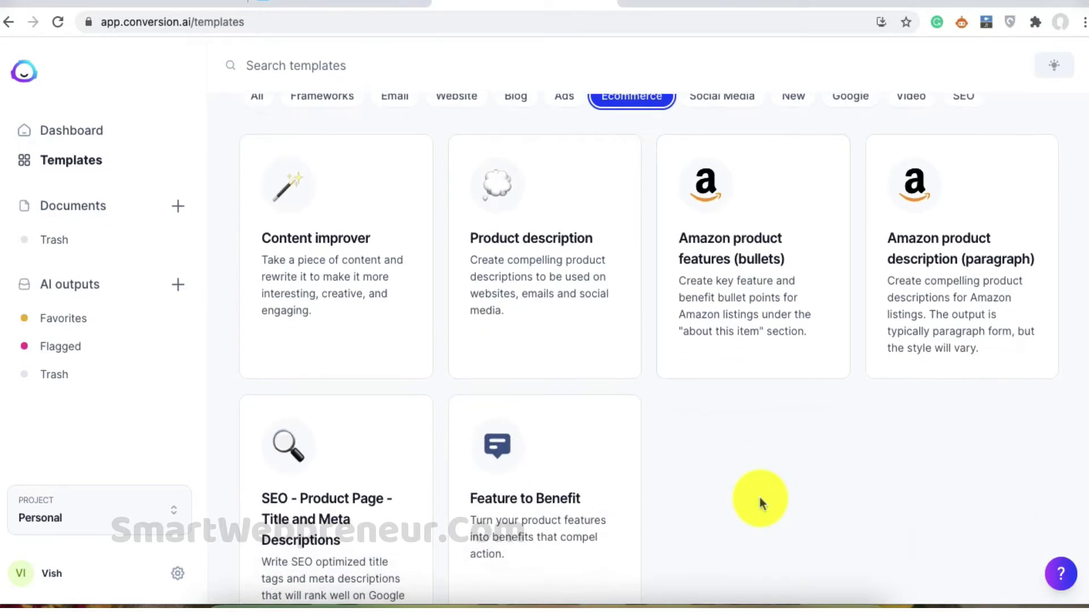
scroll(760, 498, "up", 2)
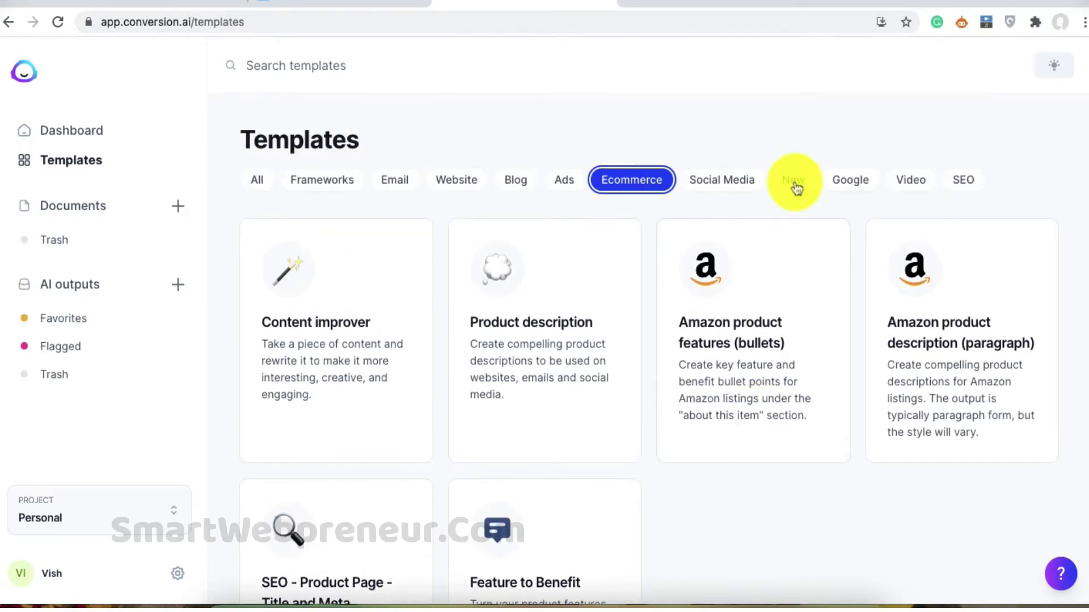
left_click(793, 181)
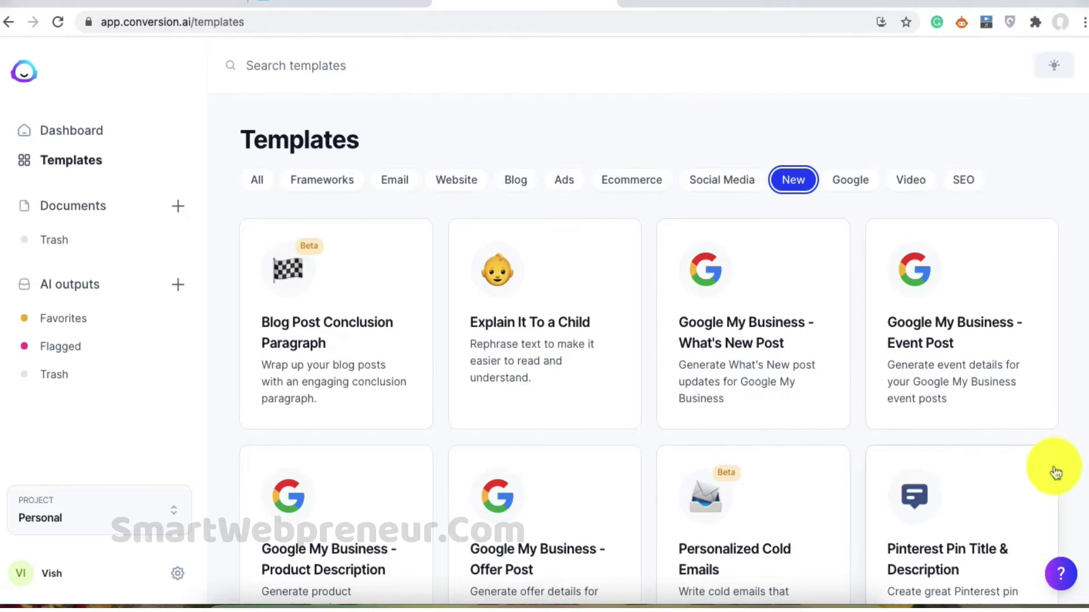
scroll(753, 434, "down", 2)
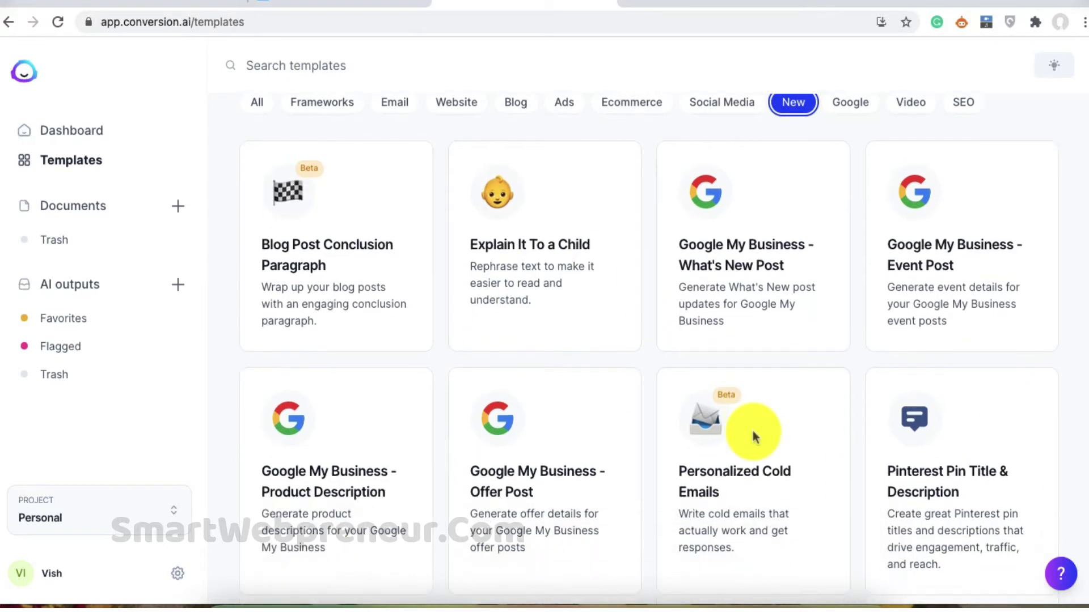
scroll(754, 433, "down", 6)
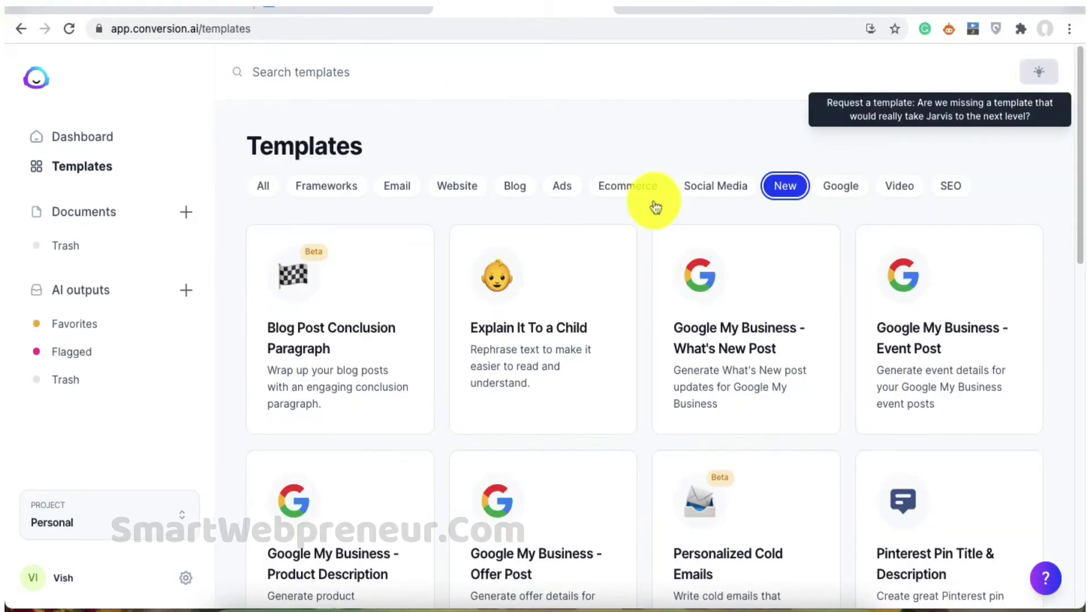
left_click(71, 140)
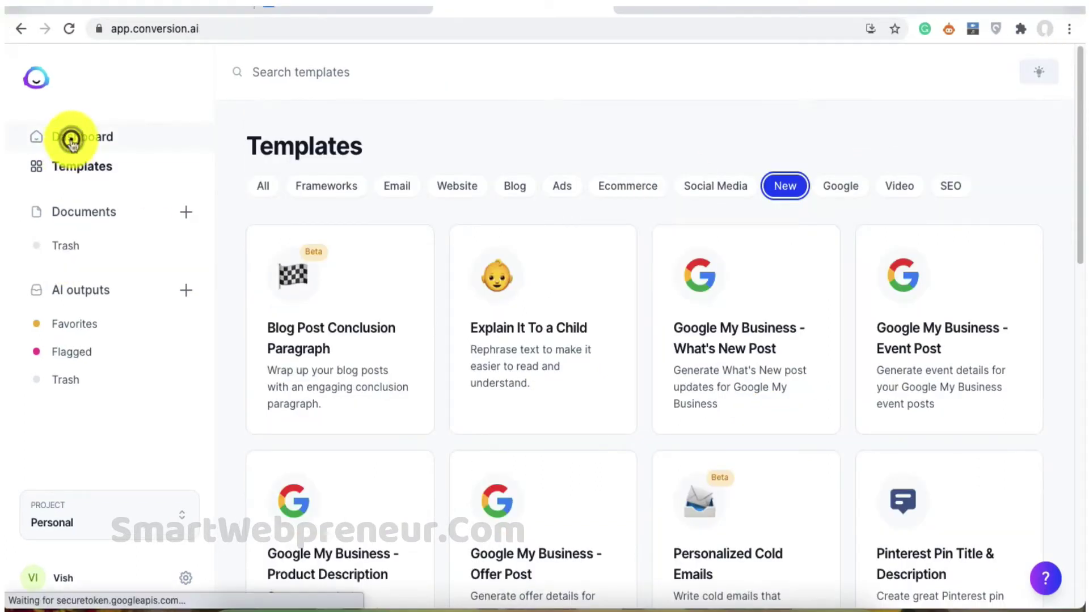
Open Settings > Subscription and review the Starter, Pro and active Boss Mode ($119/mo) plans
left_click(933, 94)
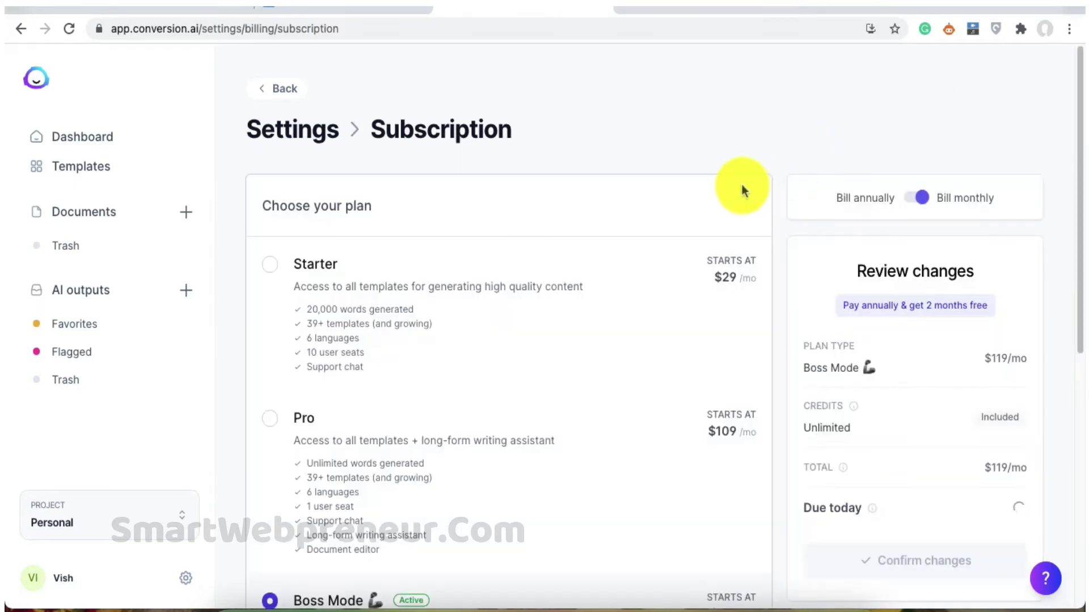
scroll(706, 513, "down", 2)
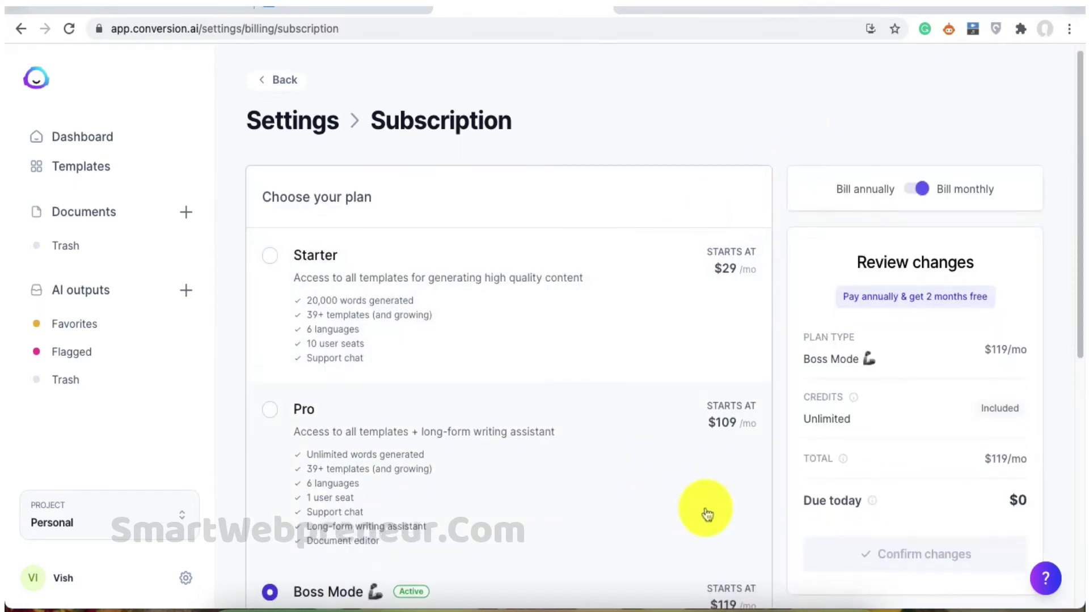
scroll(706, 513, "down", 3)
scroll(706, 514, "down", 1)
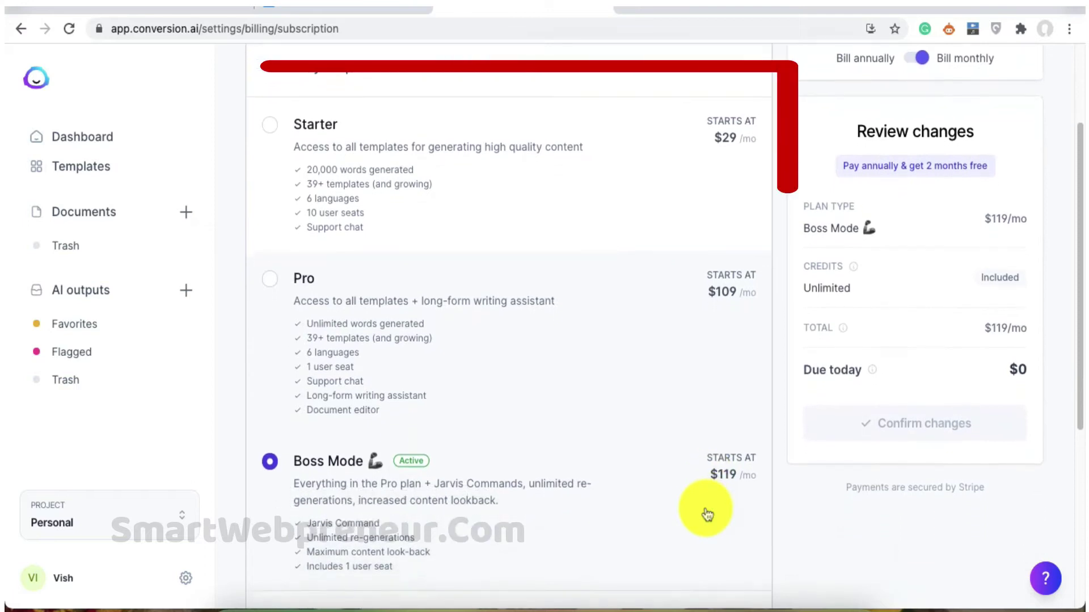
scroll(706, 513, "down", 1)
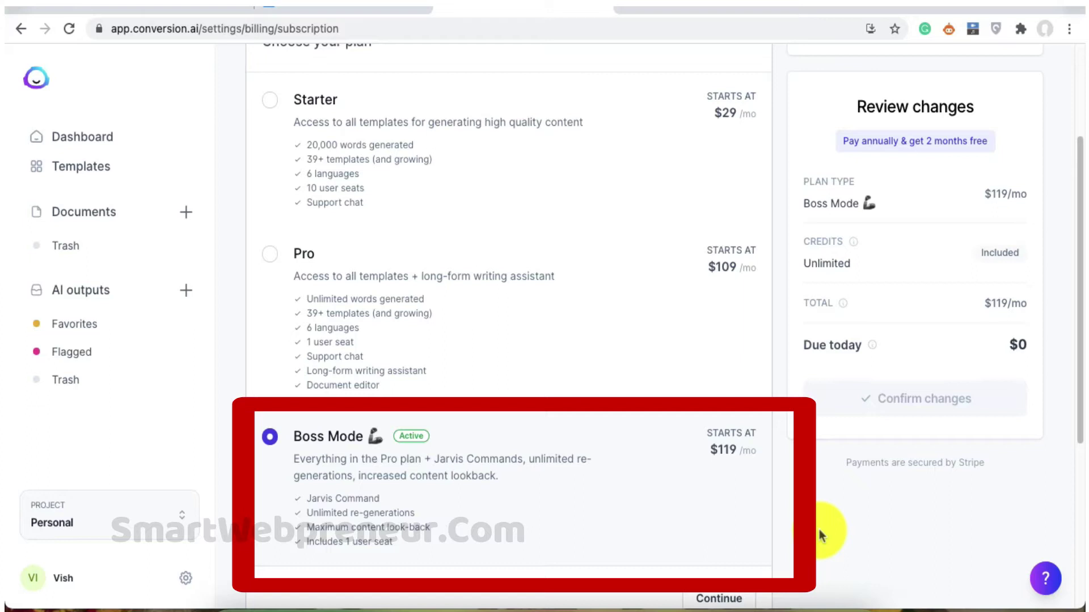
scroll(818, 532, "down", 1)
scroll(818, 532, "up", 2)
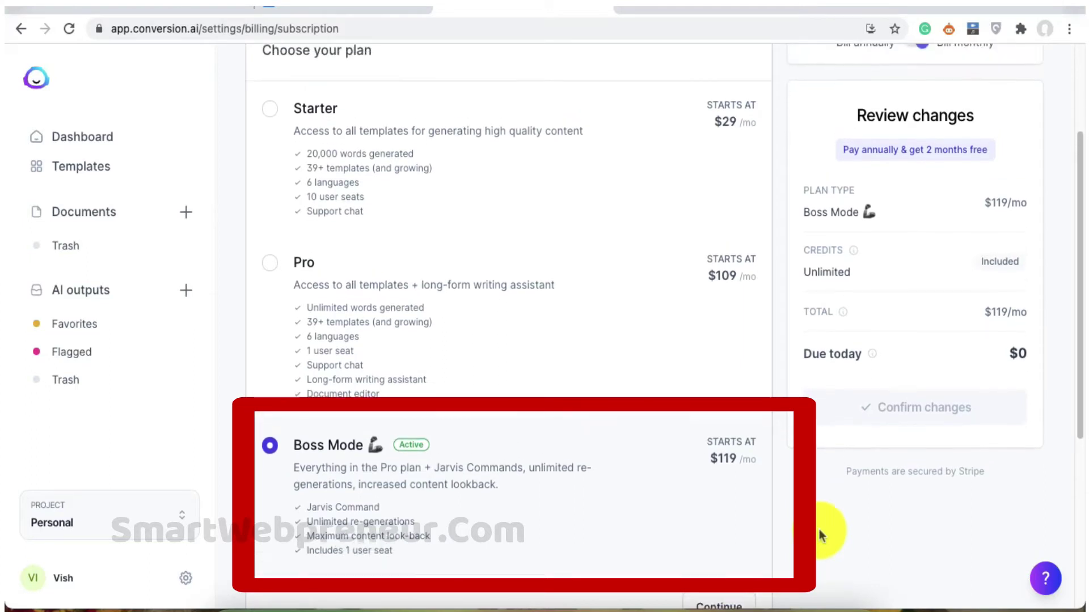
scroll(819, 532, "down", 1)
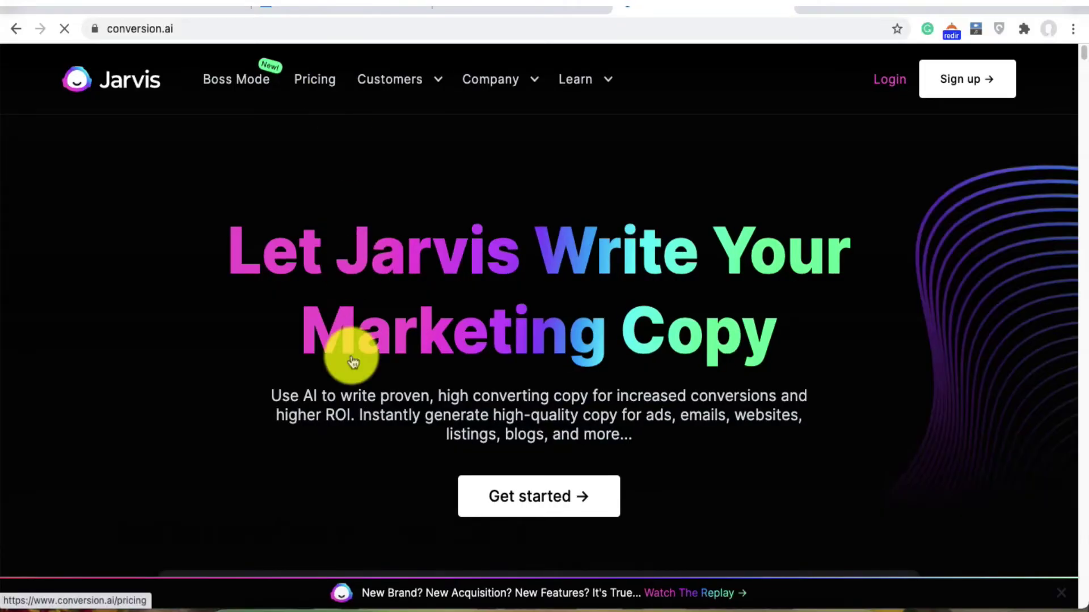
Scroll down to the Jarvis free trial page offering 10,000 free words, briefly highlighting its Free Trial Offer heading
scroll(351, 356, "down", 5)
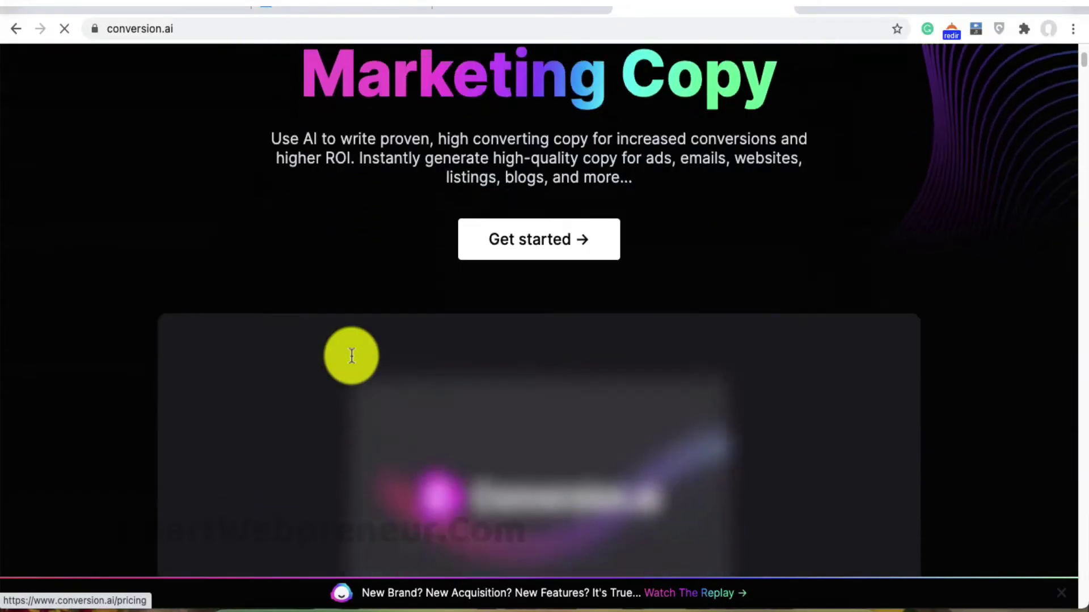
scroll(351, 355, "down", 5)
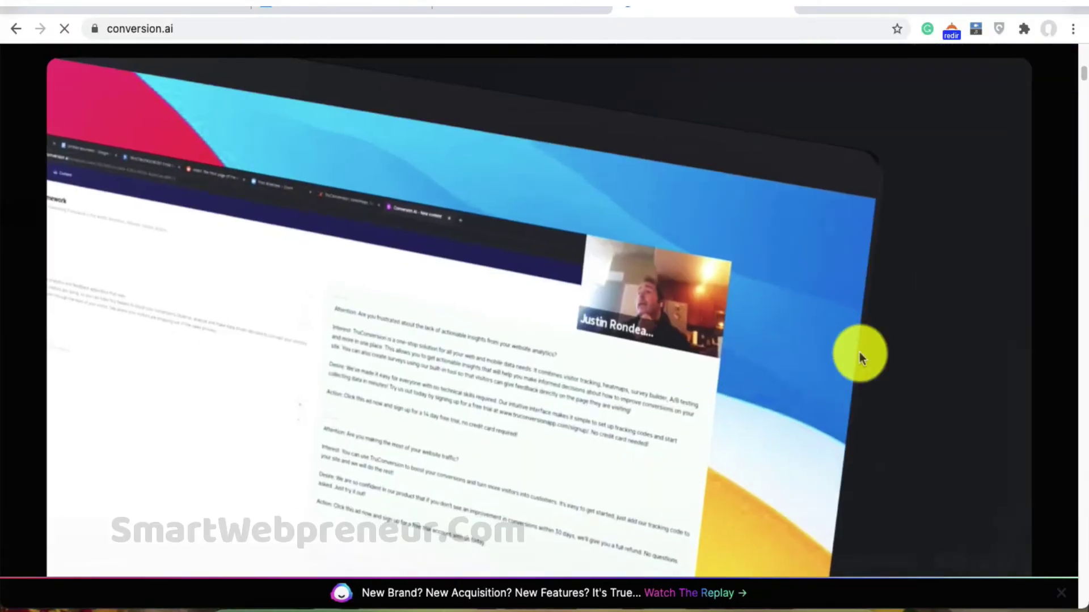
scroll(859, 352, "down", 5)
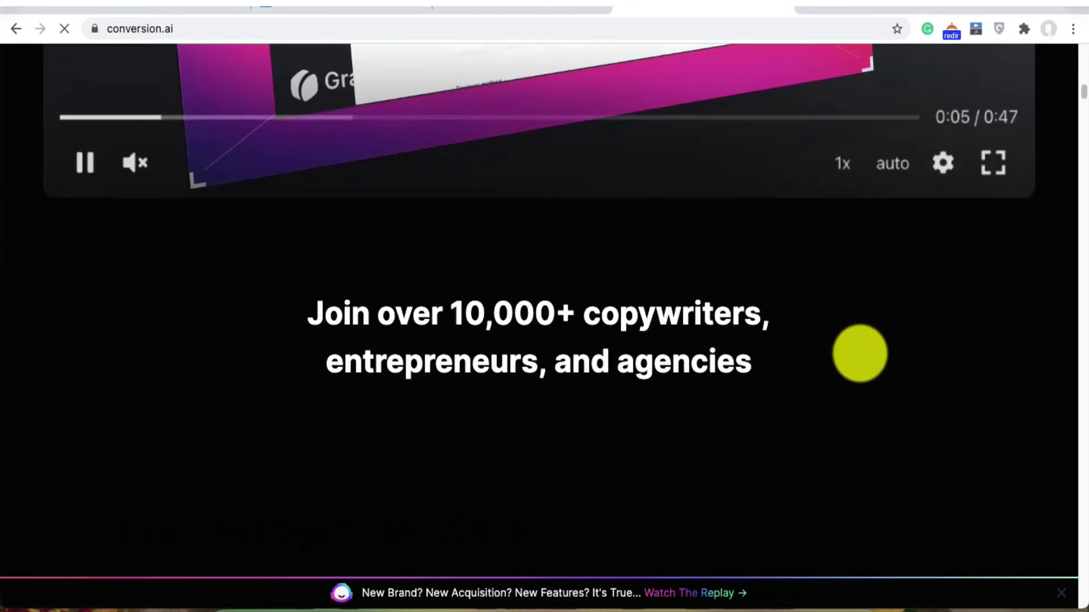
scroll(859, 352, "down", 10)
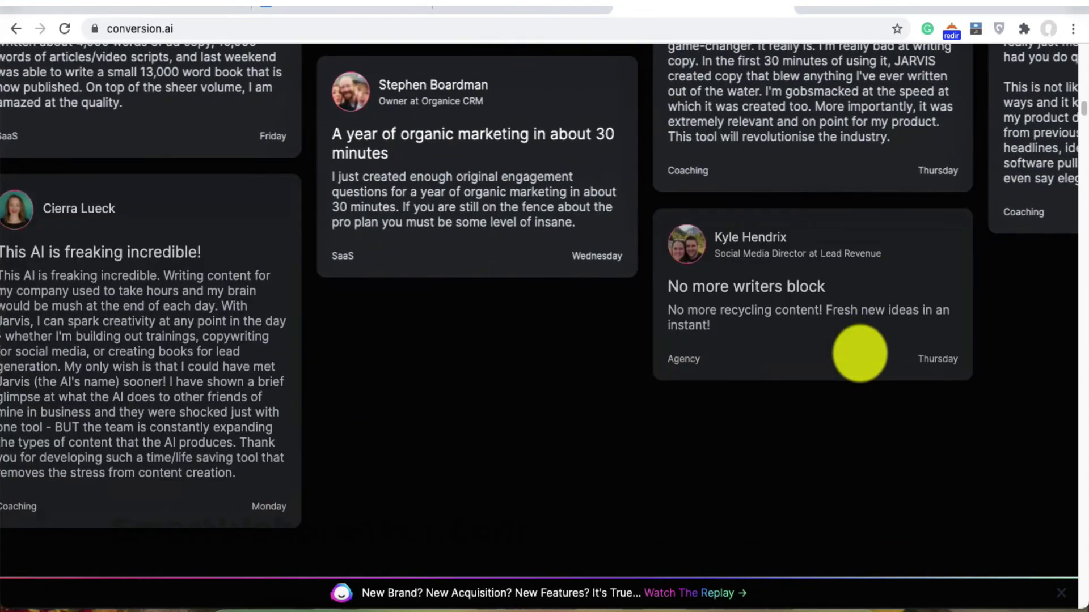
scroll(859, 353, "down", 10)
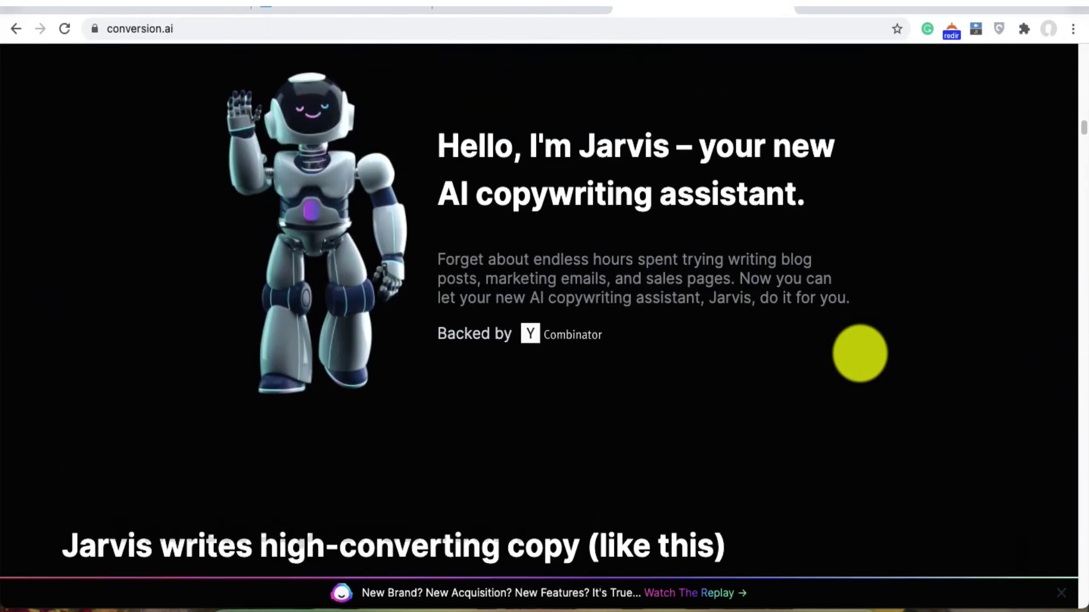
scroll(859, 352, "down", 5)
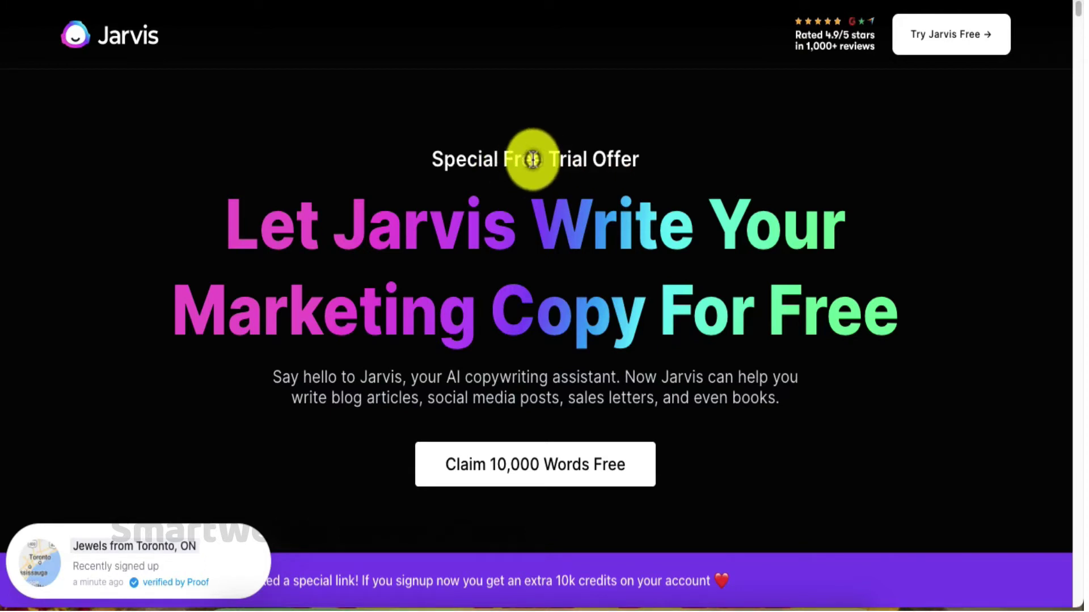
left_click_drag(503, 161, 644, 159)
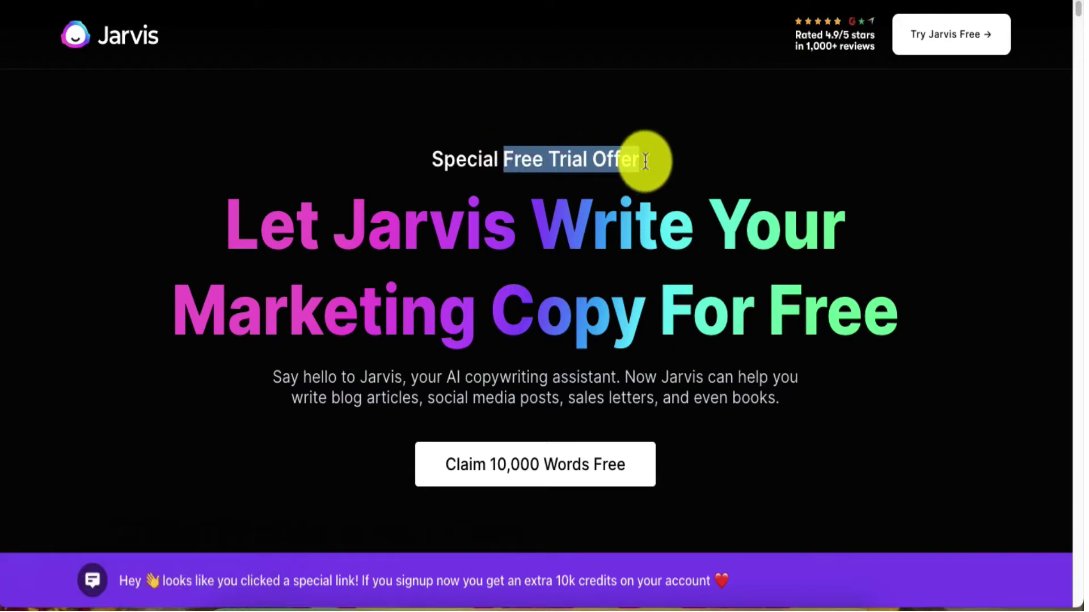
left_click(645, 161)
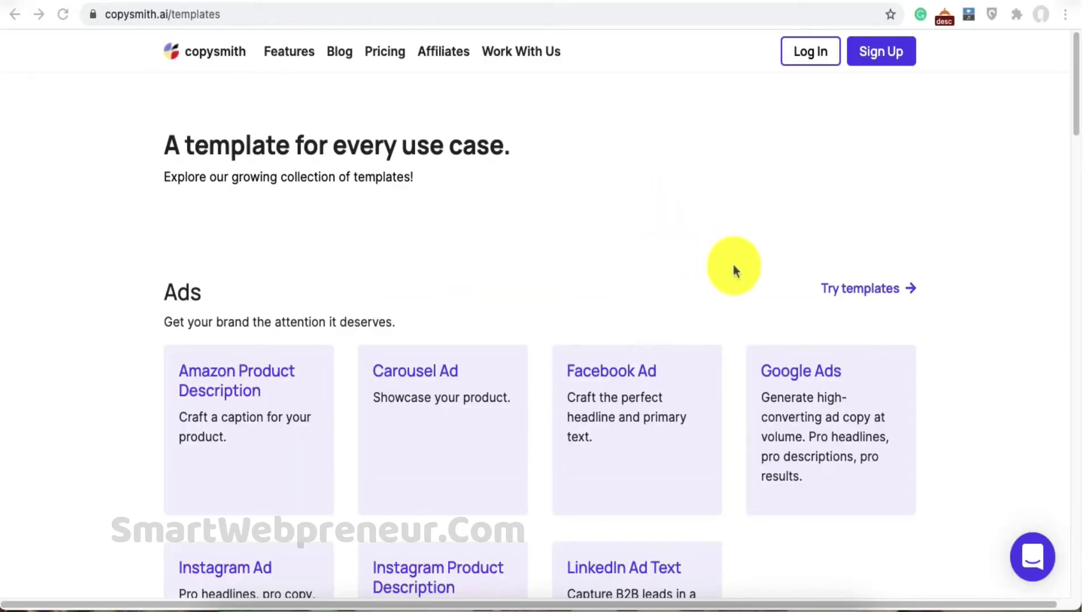
Scroll to the Blogs section of copysmith.ai/templates and open Blog Post as an Untitled File
scroll(985, 353, "down", 5)
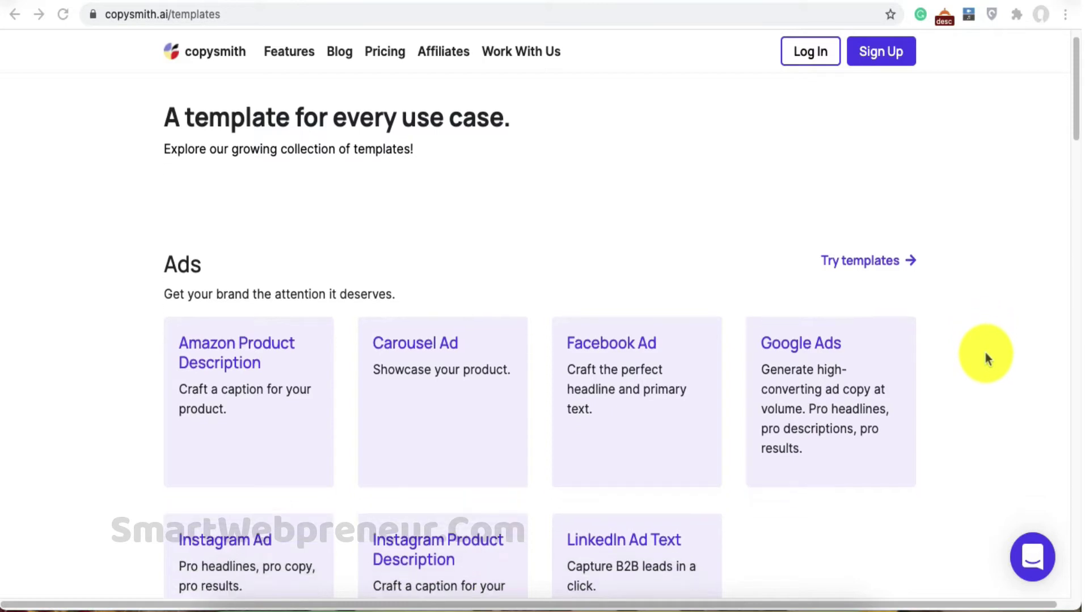
scroll(985, 353, "down", 5)
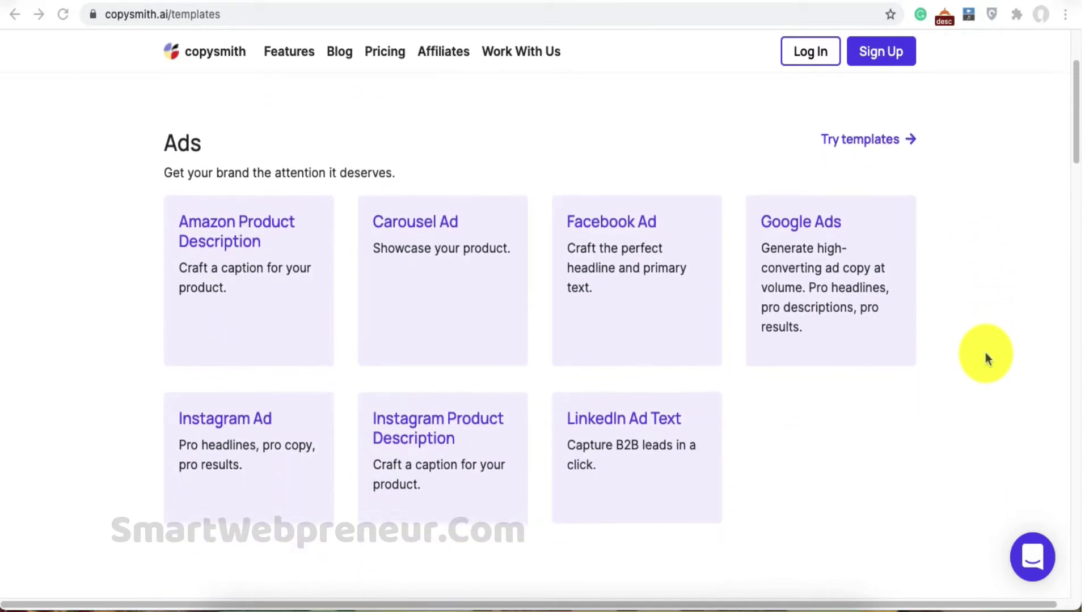
scroll(985, 353, "down", 10)
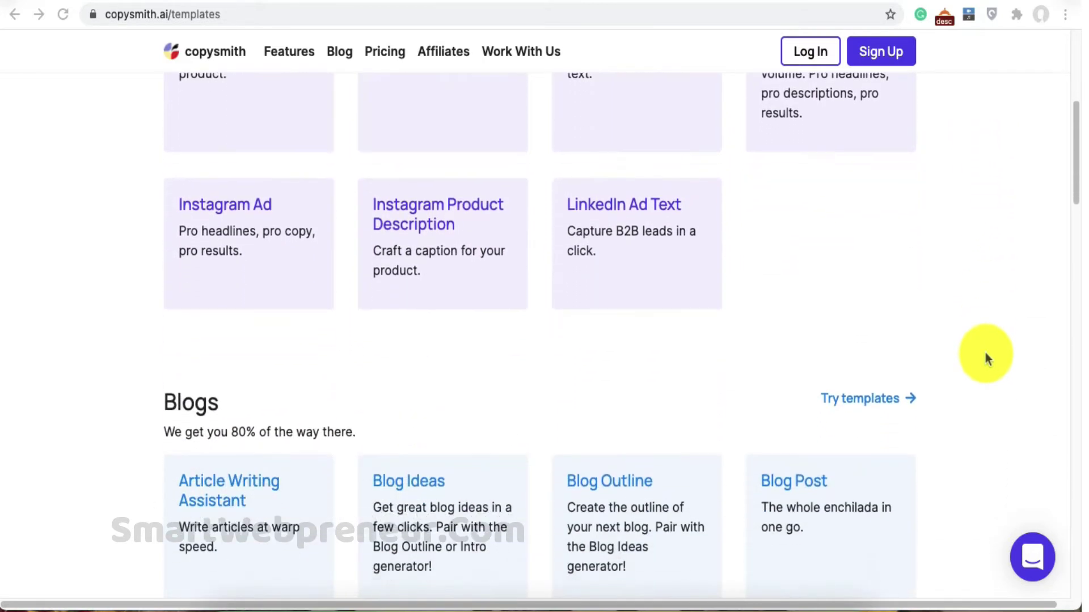
scroll(985, 358, "down", 2)
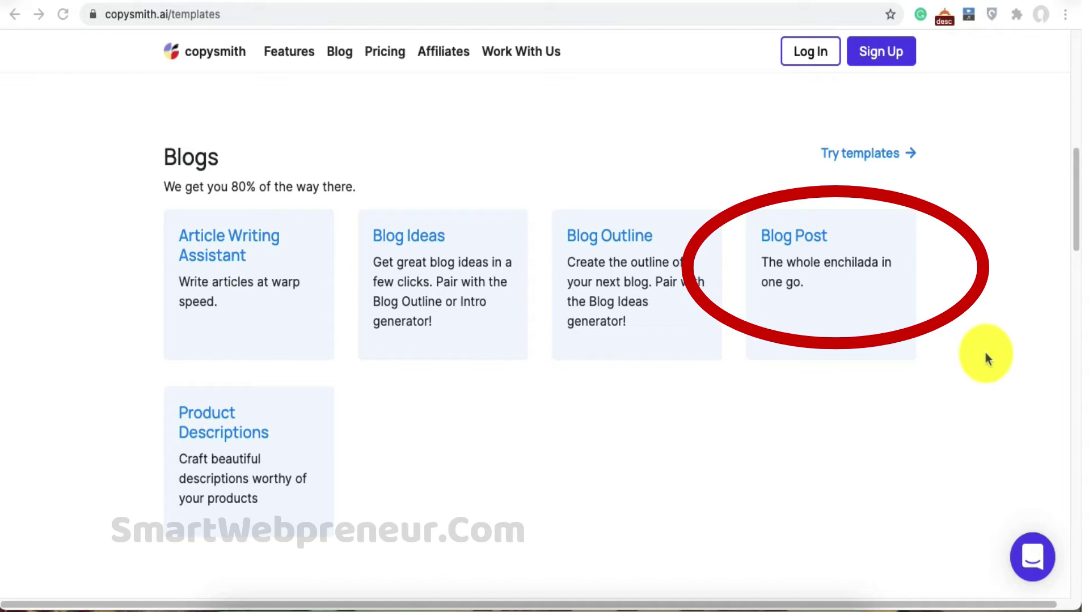
left_click(893, 358)
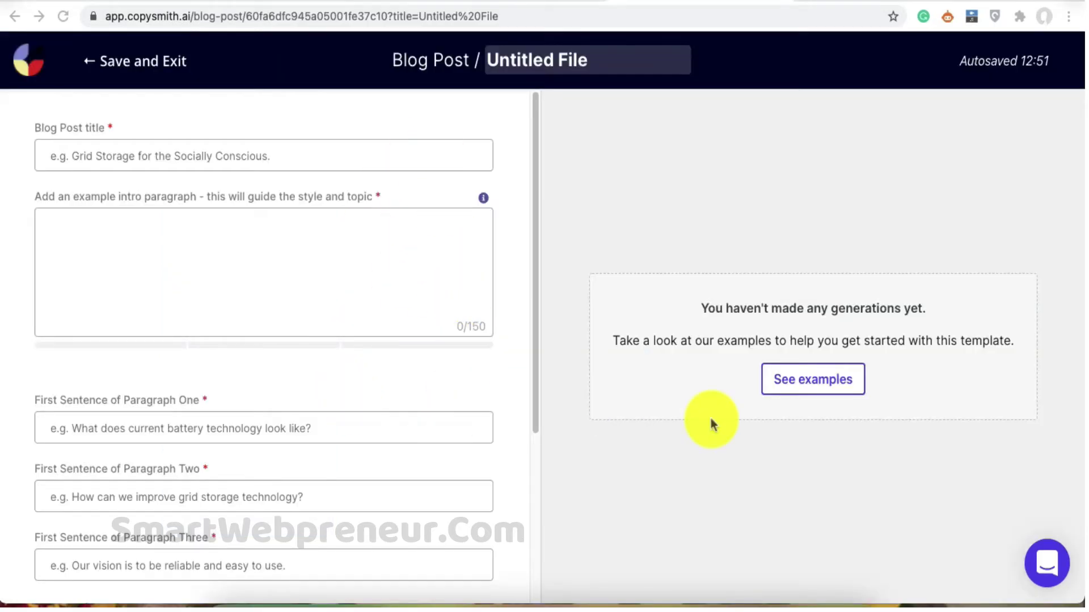
View the sample Blog Post input and output, then start a new file and browse templates
left_click(791, 381)
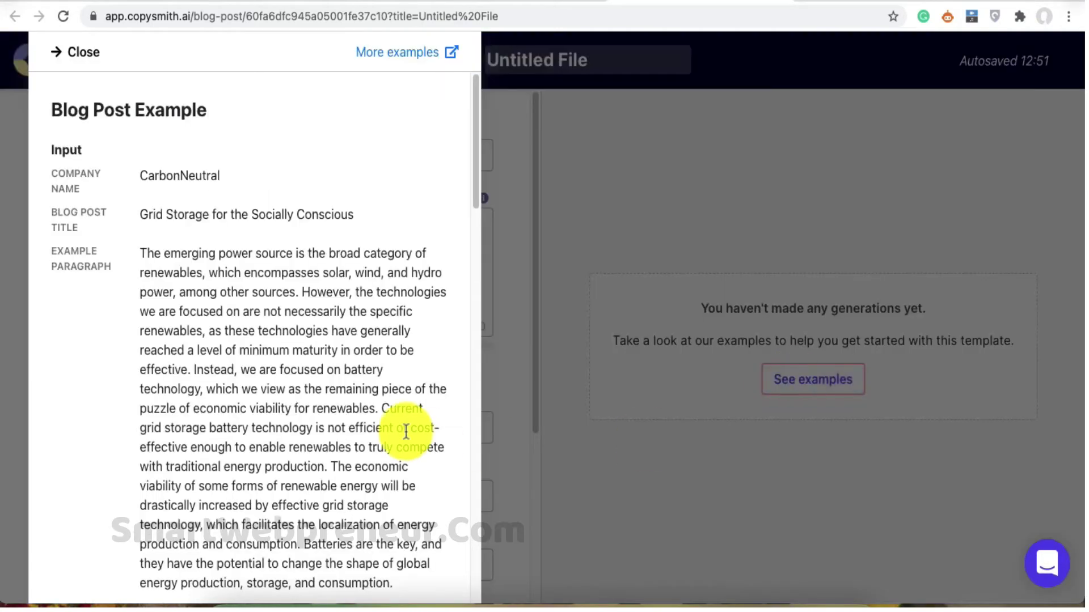
scroll(281, 436, "down", 2)
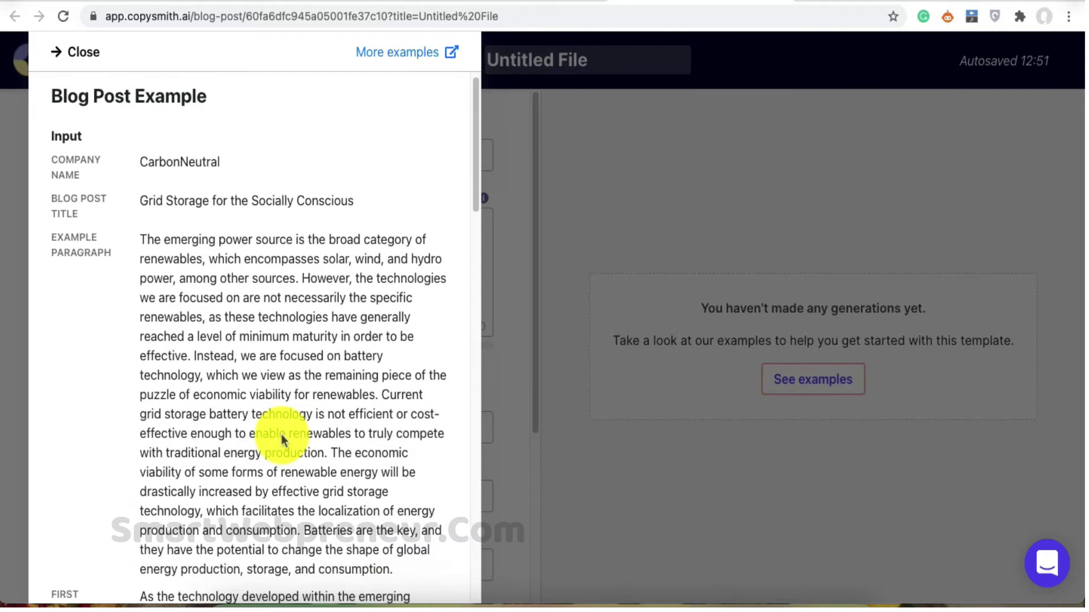
scroll(281, 440, "down", 5)
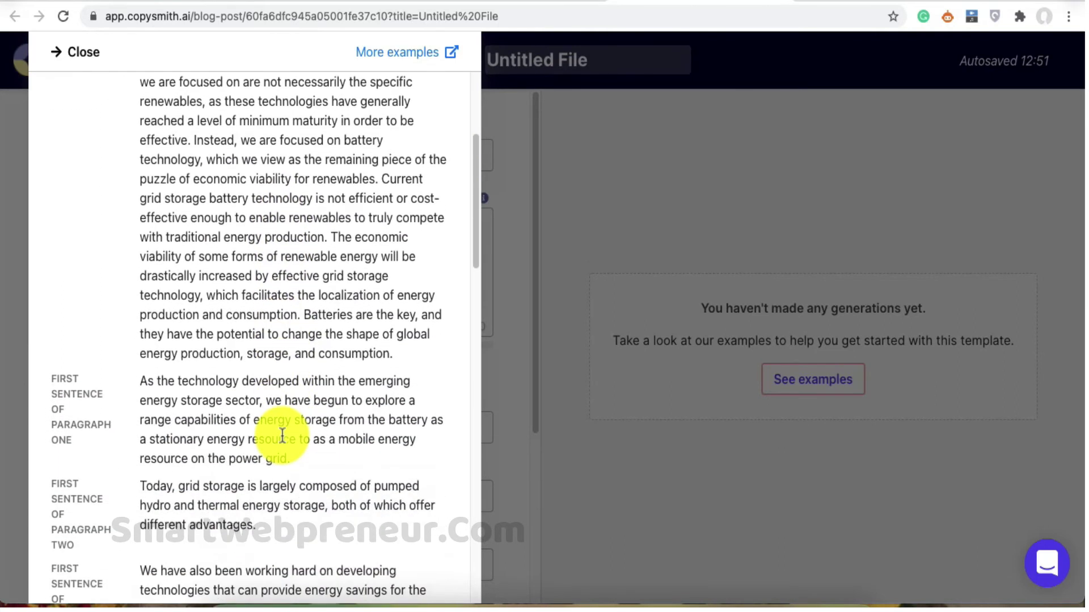
scroll(282, 437, "down", 10)
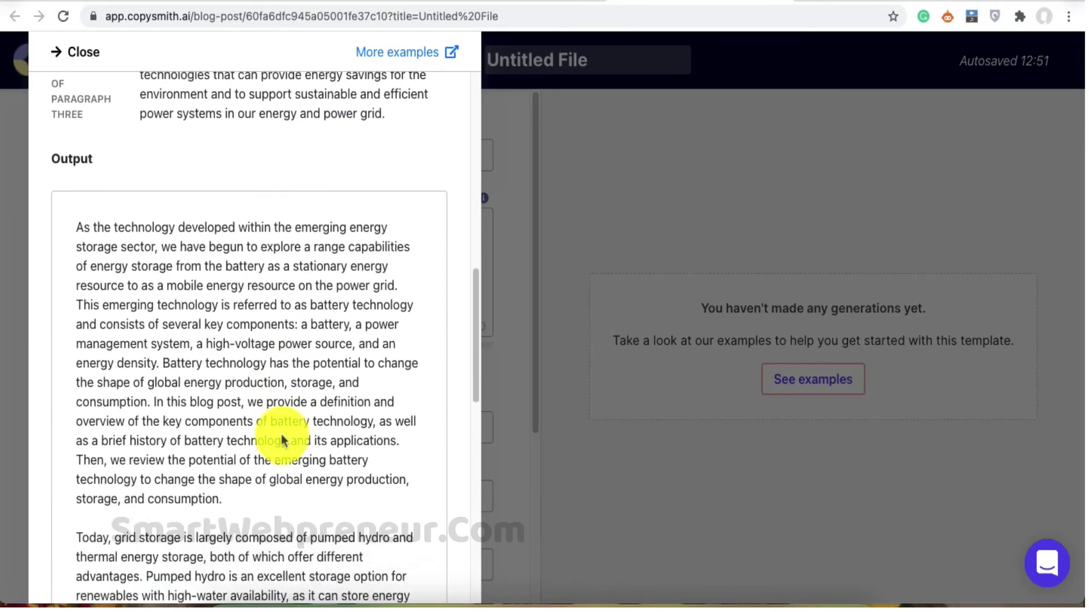
scroll(281, 437, "down", 2)
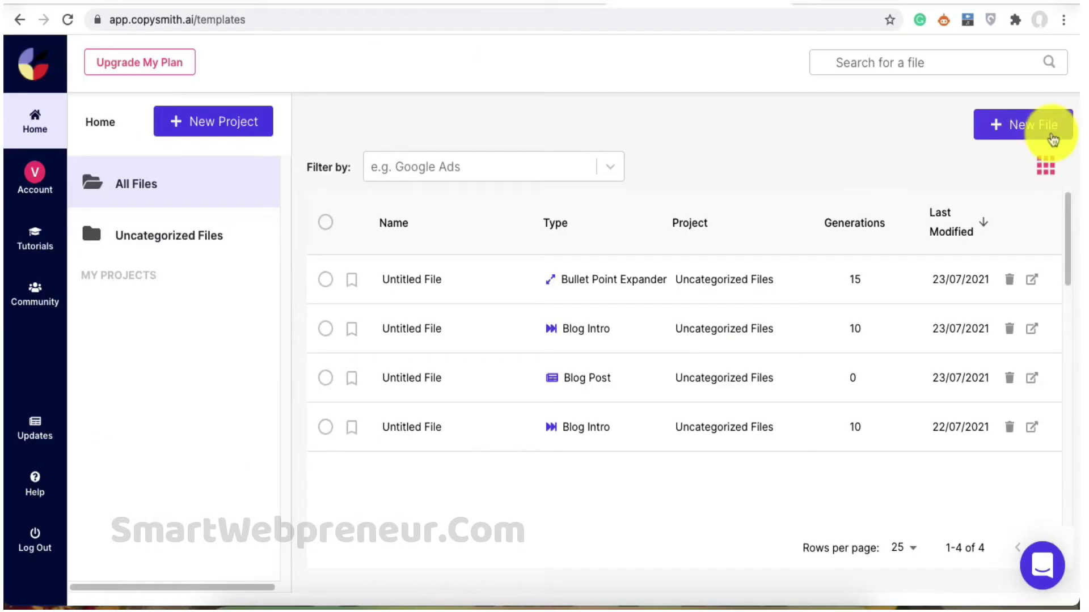
left_click(1050, 135)
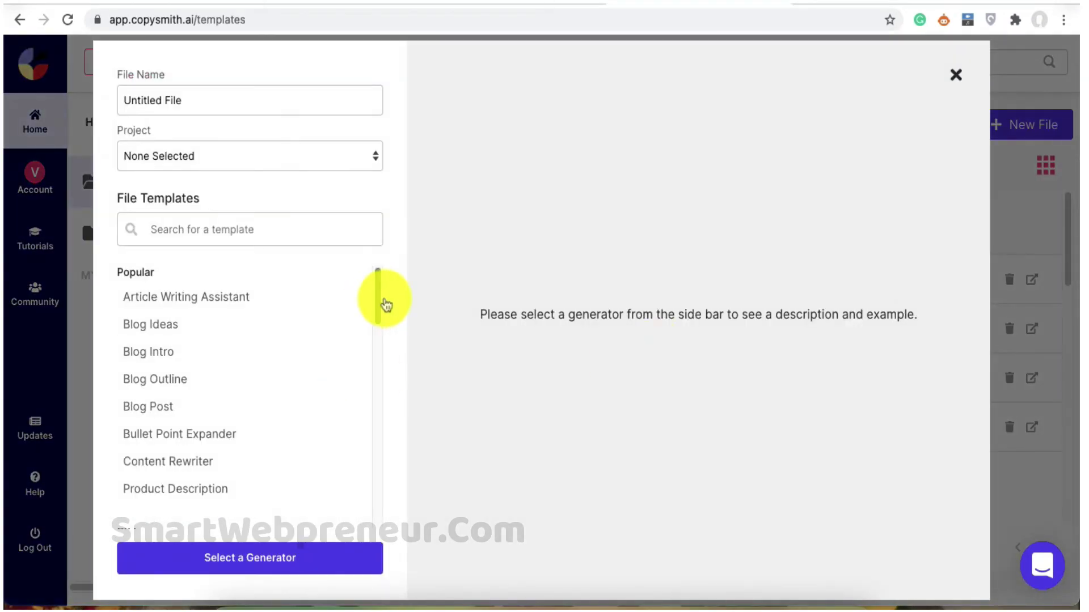
left_click_drag(379, 302, 392, 486)
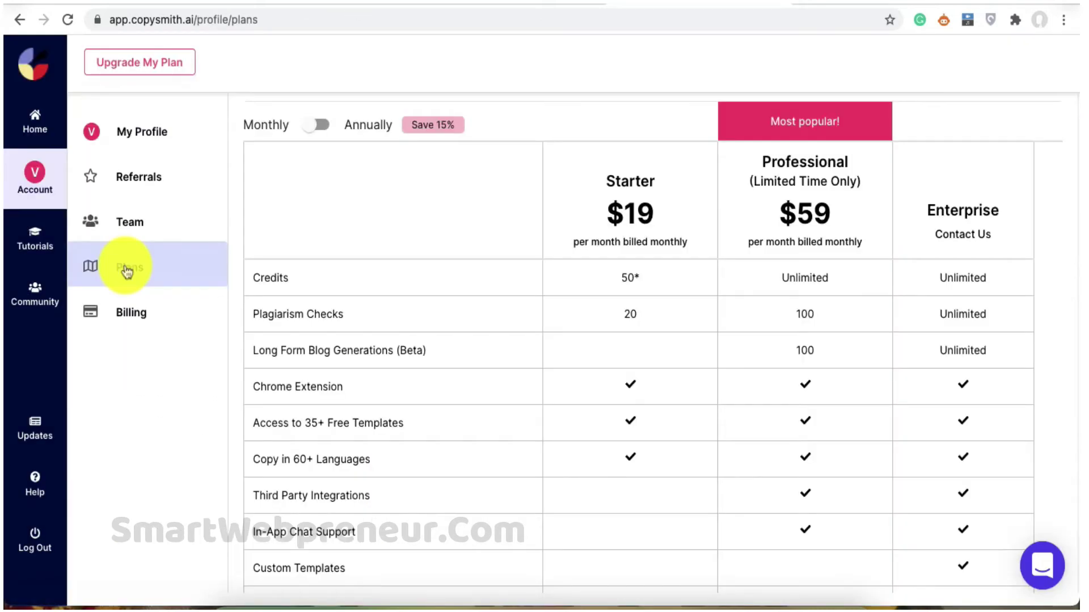
Scroll through the Starter, Professional and Enterprise plans comparison table
scroll(500, 342, "up", 2)
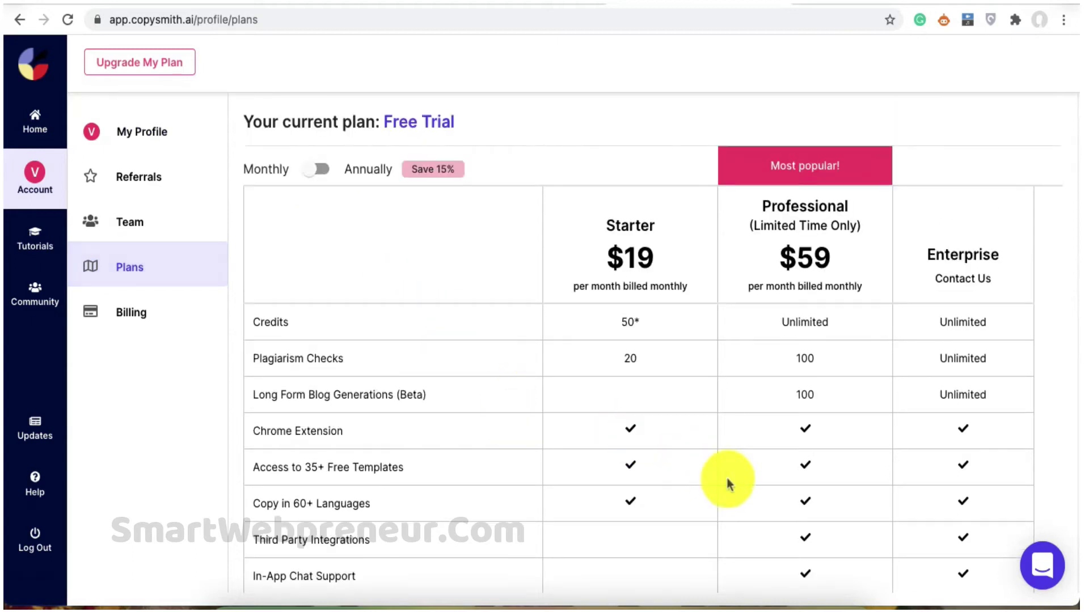
scroll(835, 516, "down", 3)
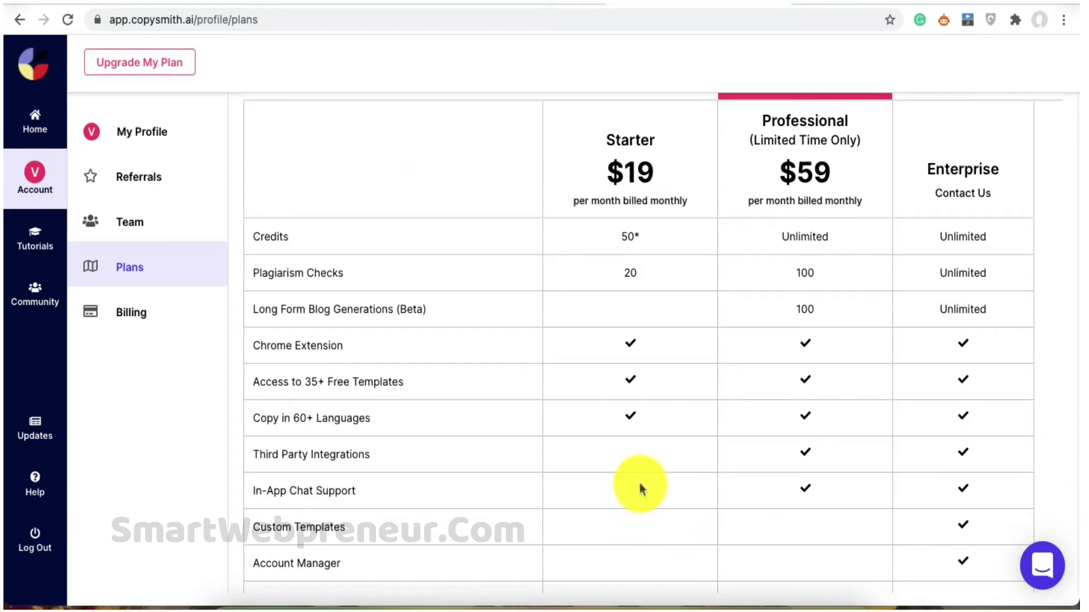
scroll(847, 473, "up", 1)
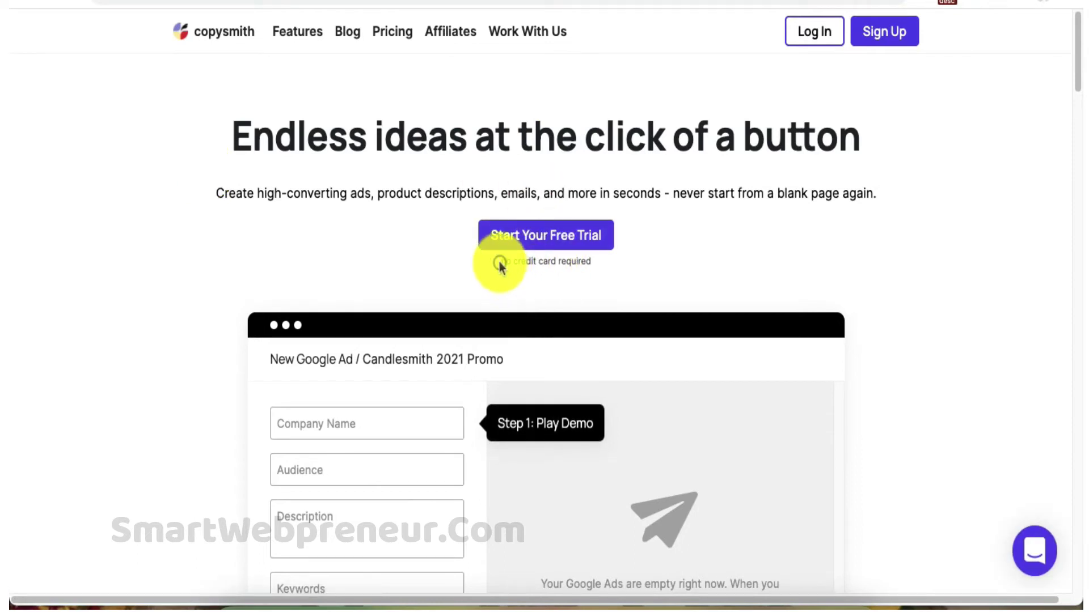
Highlight the 'no credit card required' note on the Copysmith homepage and scroll through the demo
left_click_drag(500, 262, 593, 262)
left_click(683, 275)
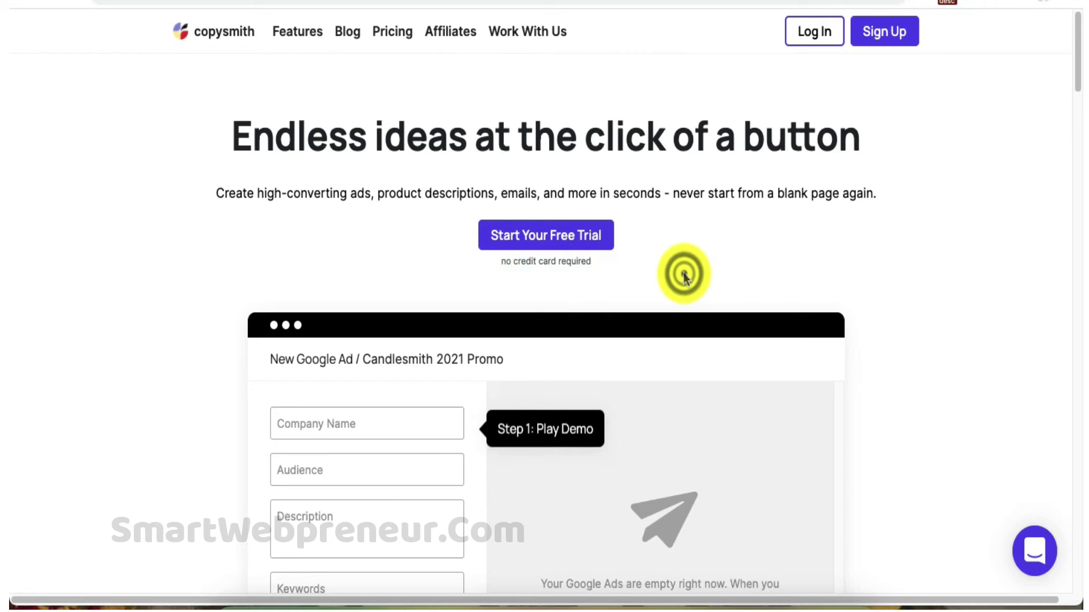
scroll(683, 273, "down", 6)
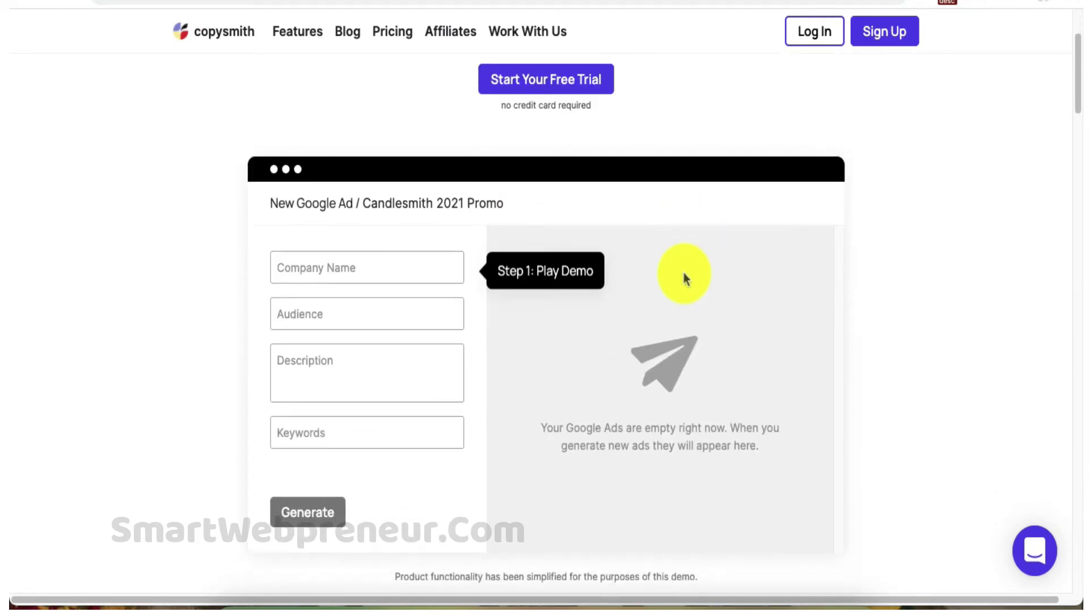
scroll(685, 277, "up", 6)
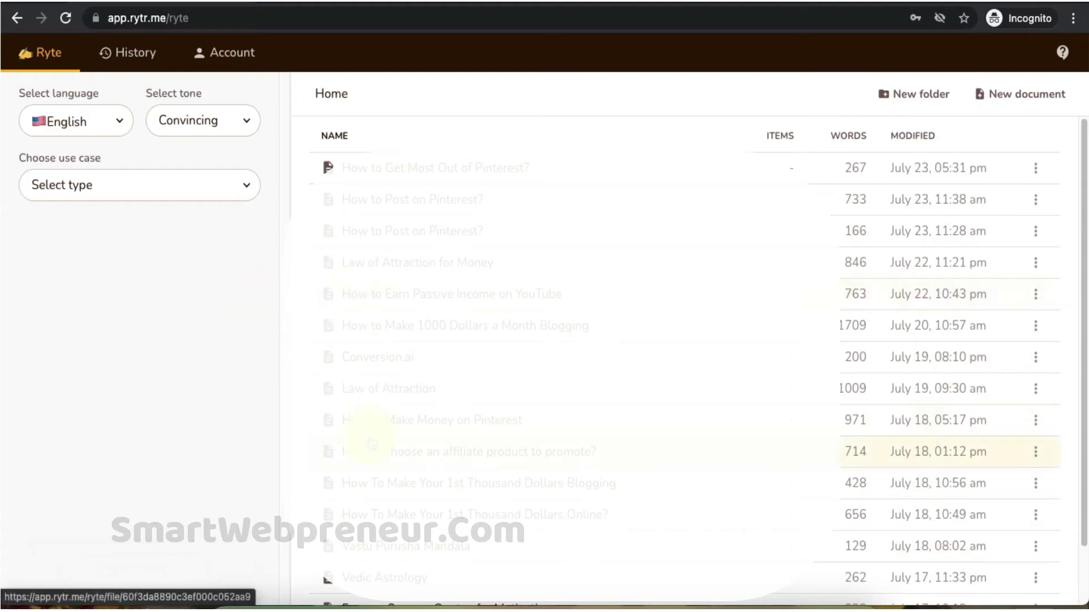
Select Blog Idea & Outline as the Rytr use case
scroll(481, 451, "down", 2)
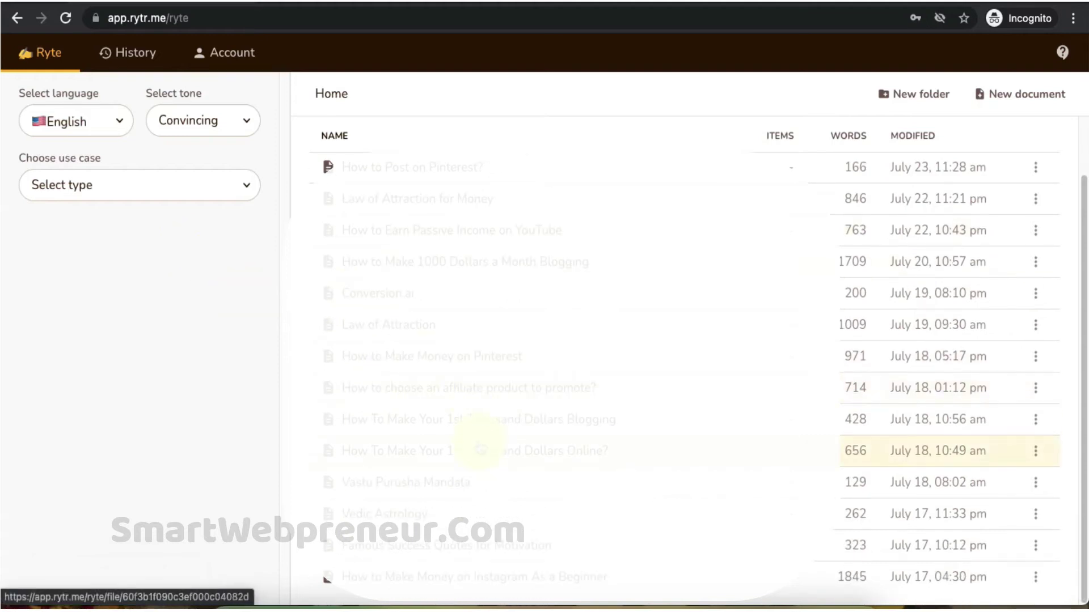
scroll(481, 451, "up", 2)
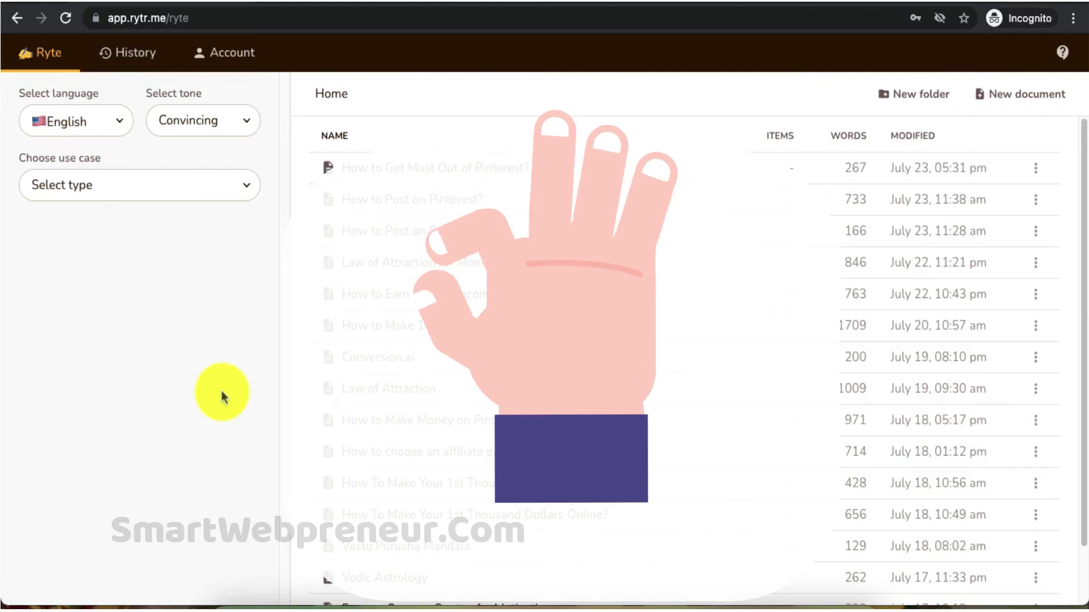
left_click(214, 186)
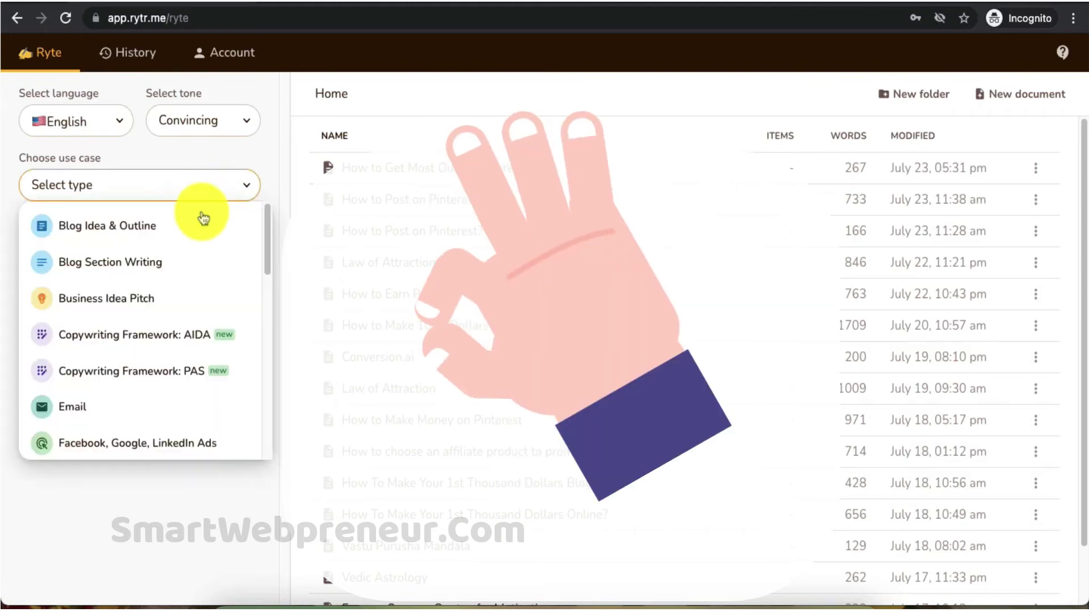
scroll(166, 370, "down", 2)
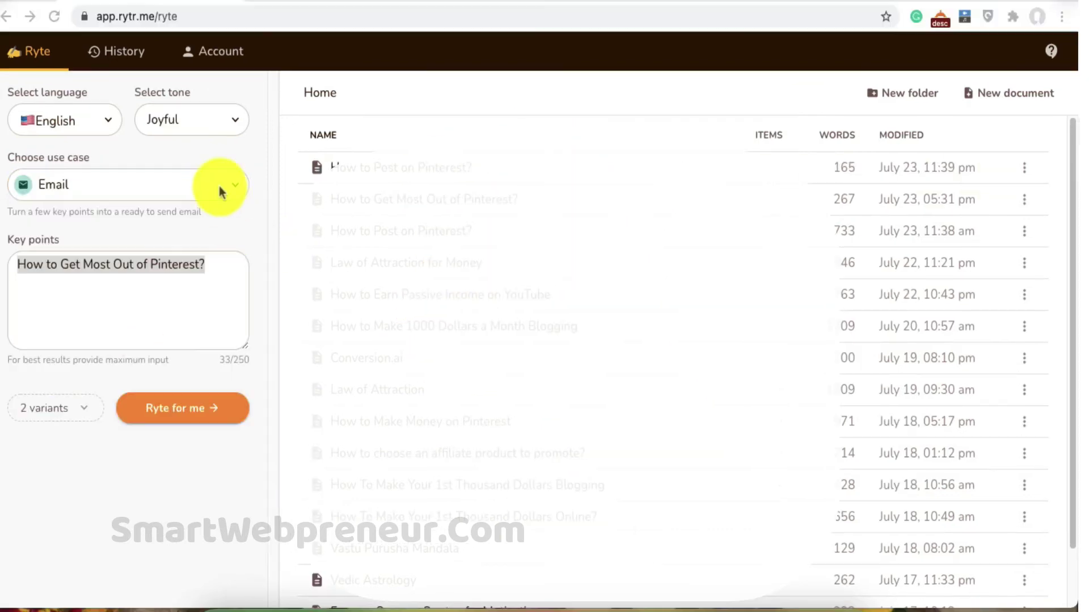
left_click(220, 185)
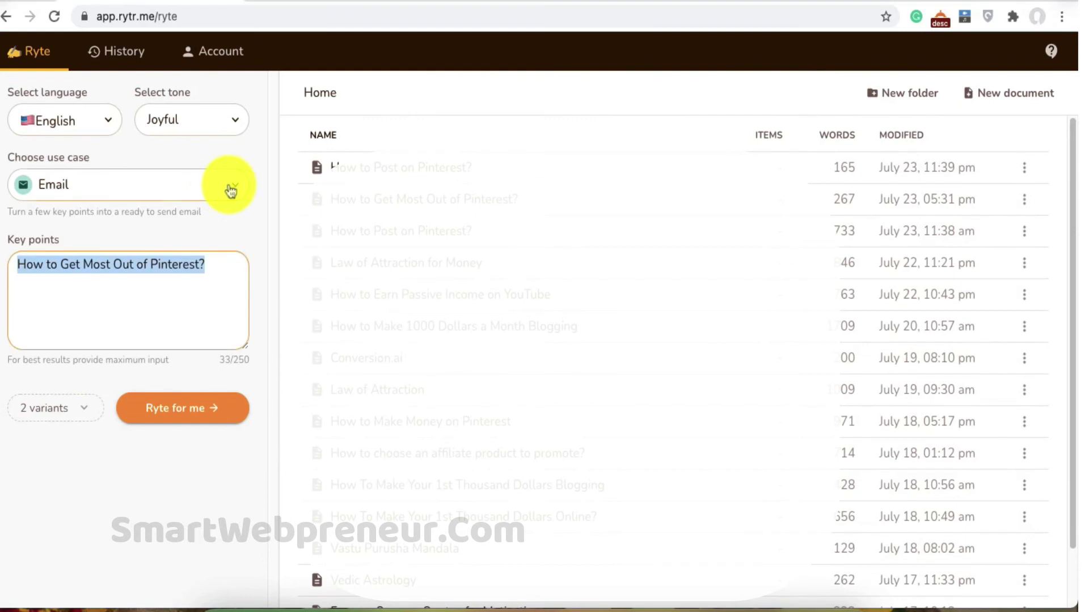
left_click(230, 191)
left_click(189, 227)
type("How to Create Amazing Blog Pos")
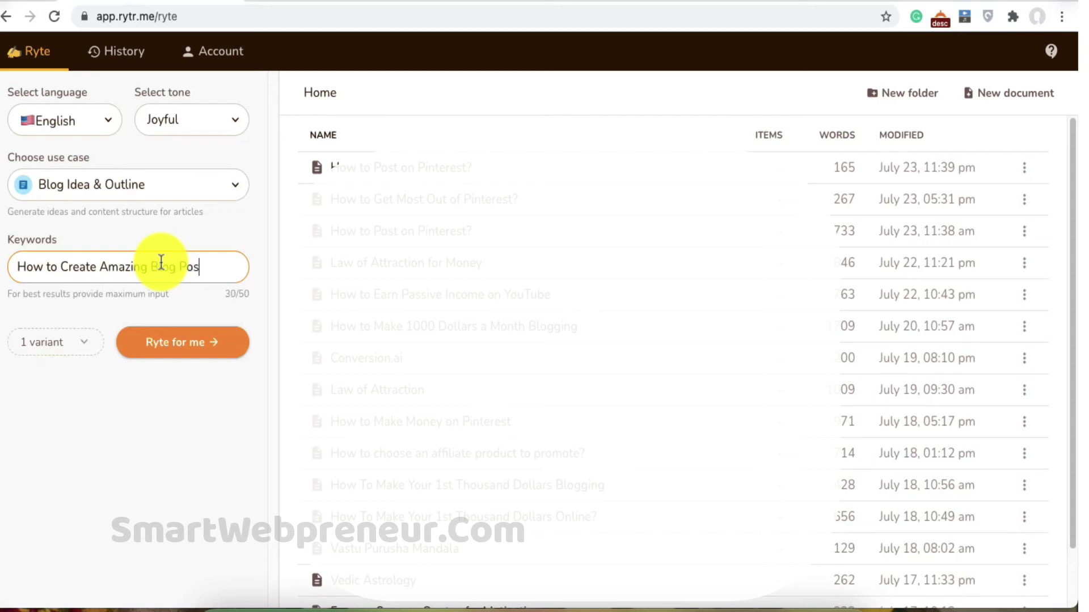
Generate 2 variants for the keyword How to Create Amazing Blog Post
type("t")
left_click(85, 342)
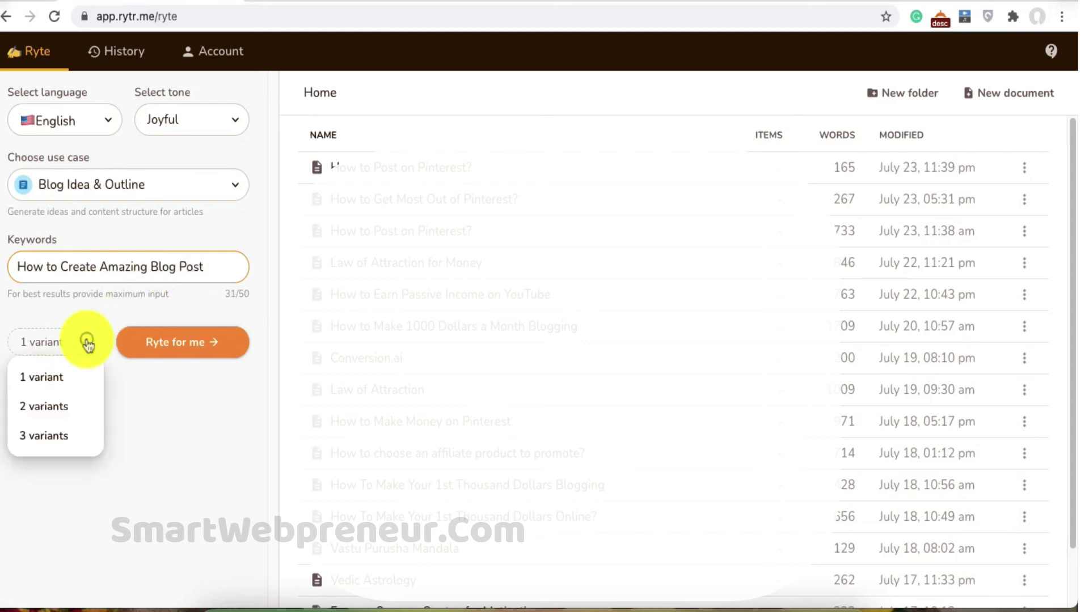
left_click(72, 406)
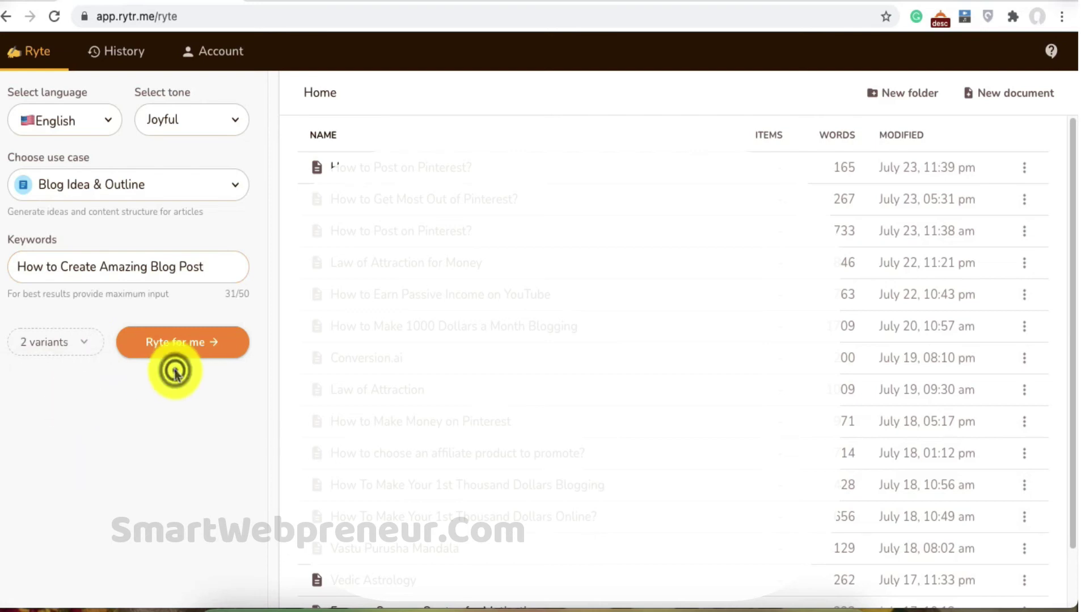
left_click(194, 343)
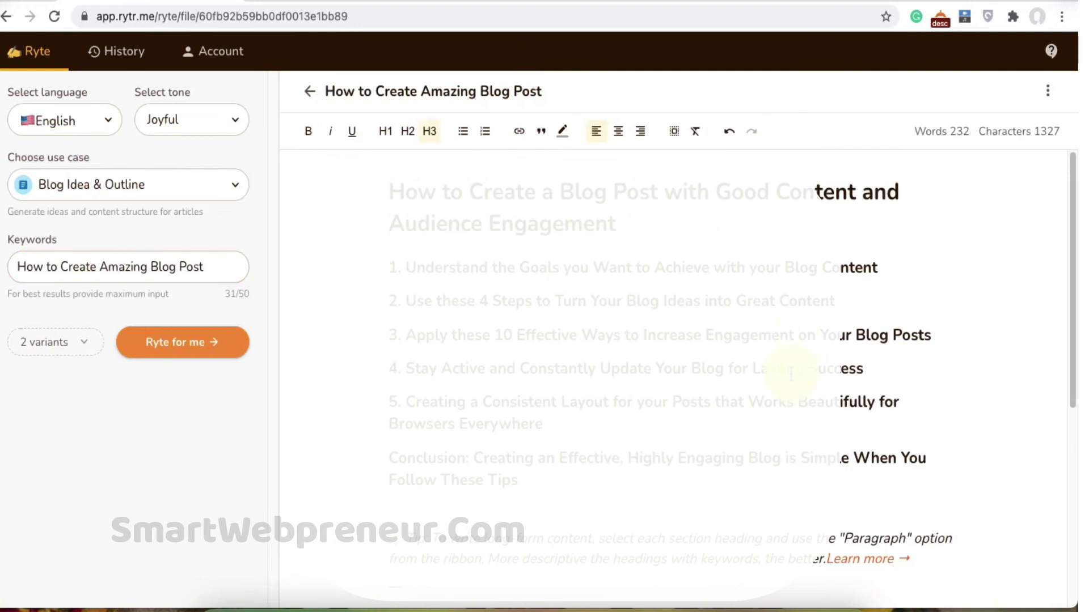
Generate a paragraph under the outline's main title heading
scroll(776, 413, "down", 6)
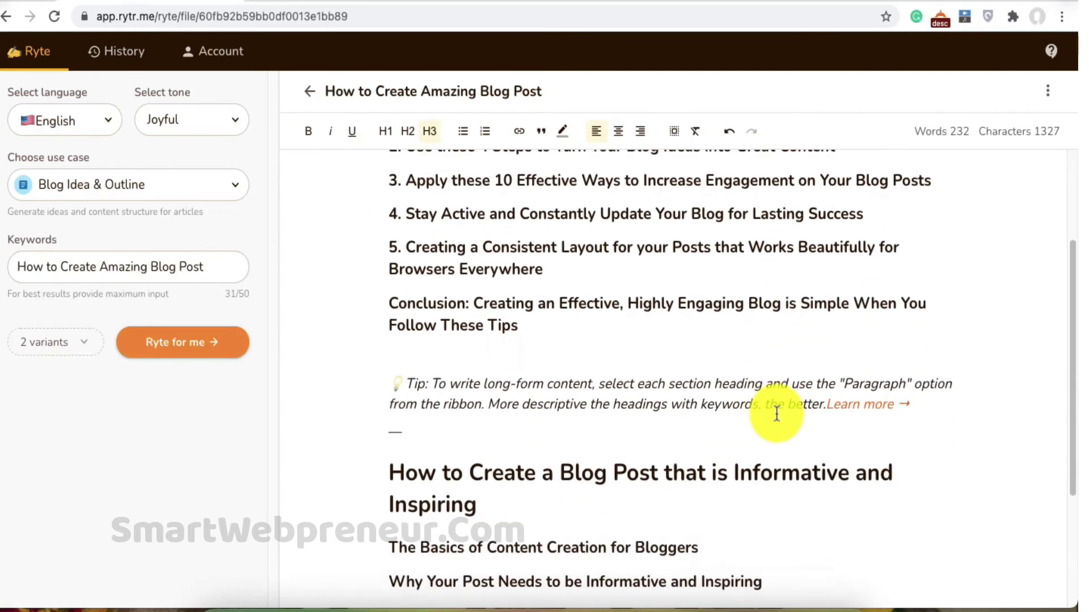
scroll(776, 413, "up", 6)
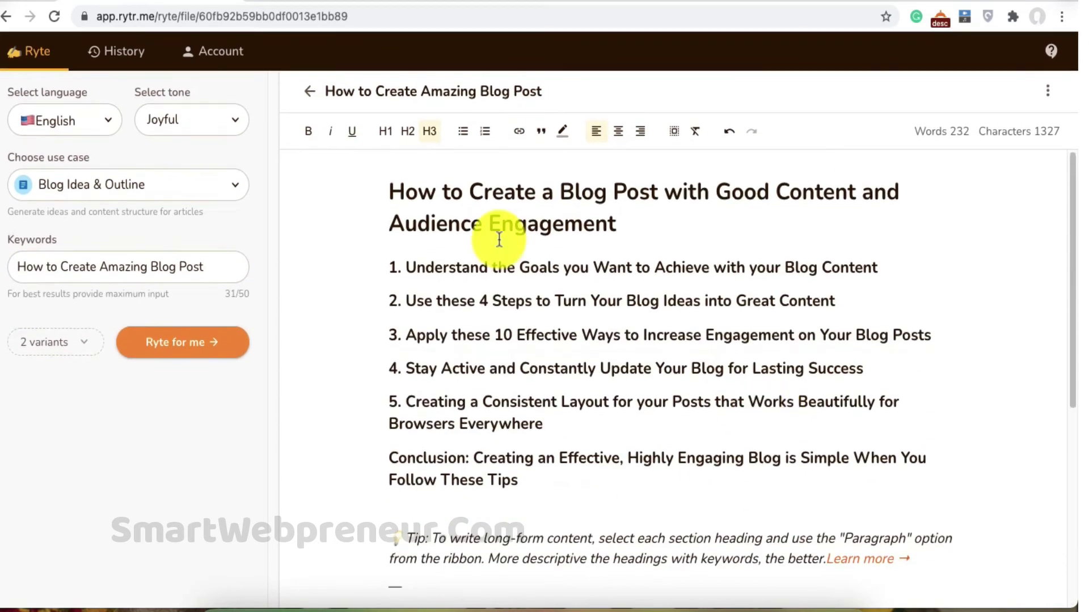
mouse_move(390, 186)
left_mouse_down()
mouse_move(598, 195)
mouse_move(632, 229)
left_mouse_up()
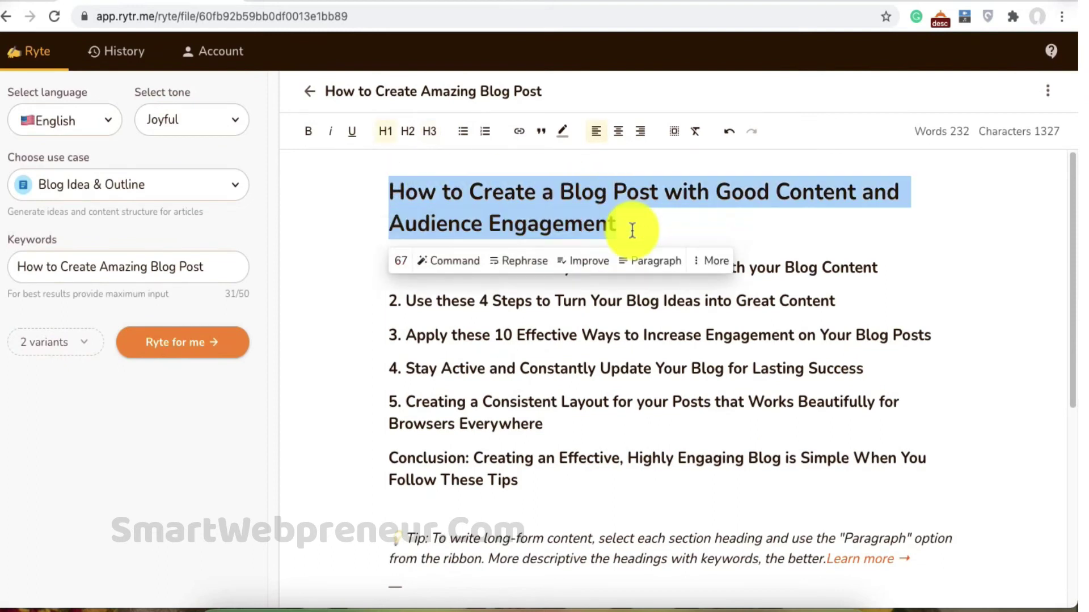
left_click(658, 264)
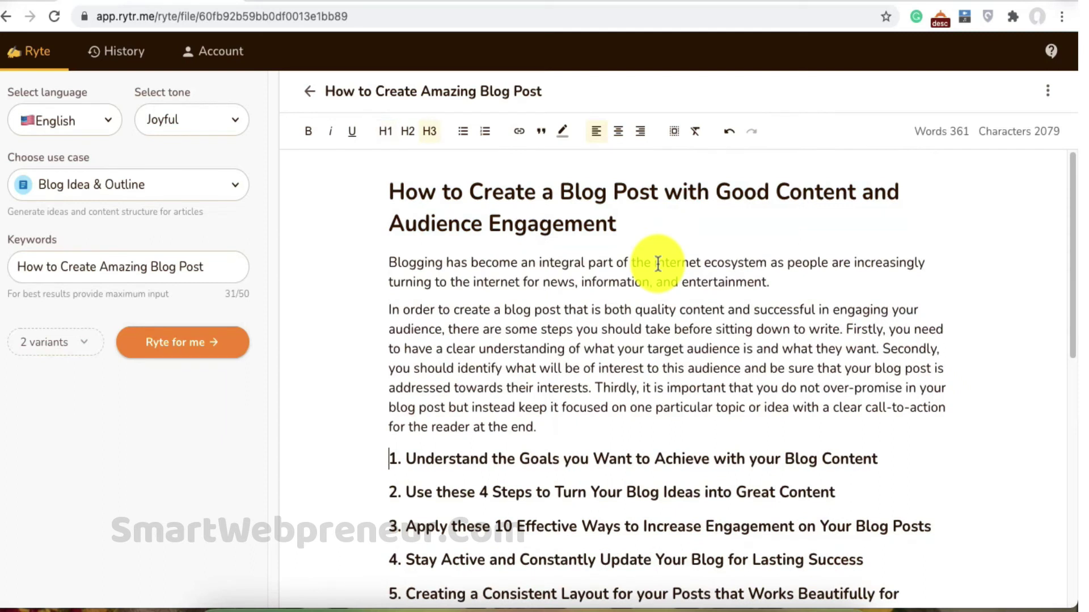
Generate a paragraph under the first numbered heading, then select all the document text
scroll(591, 389, "down", 2)
scroll(591, 391, "down", 1)
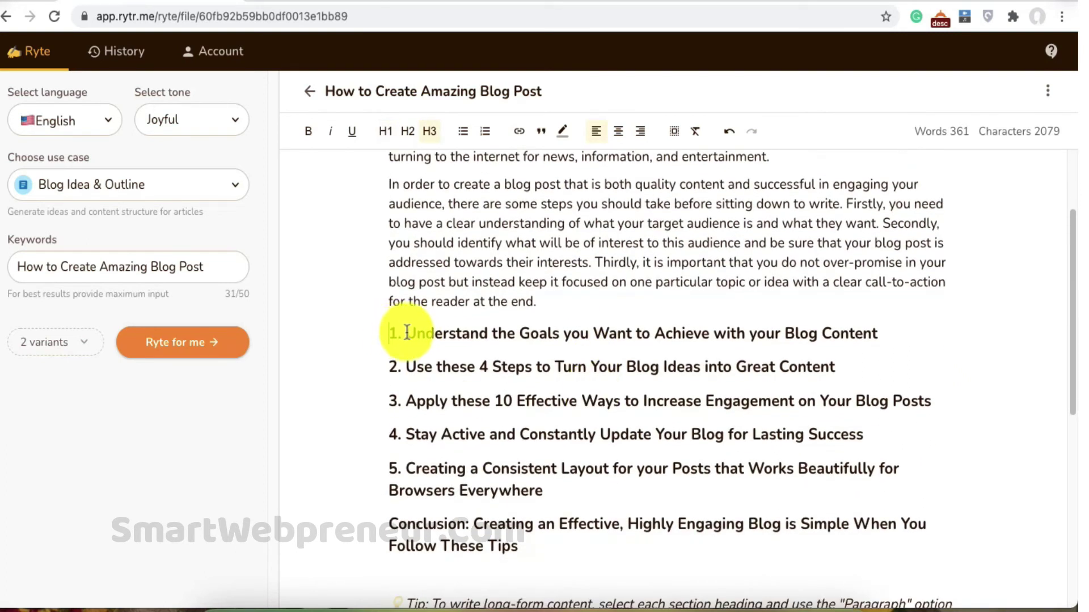
mouse_move(407, 333)
left_mouse_down()
mouse_move(768, 348)
mouse_move(882, 329)
left_mouse_up()
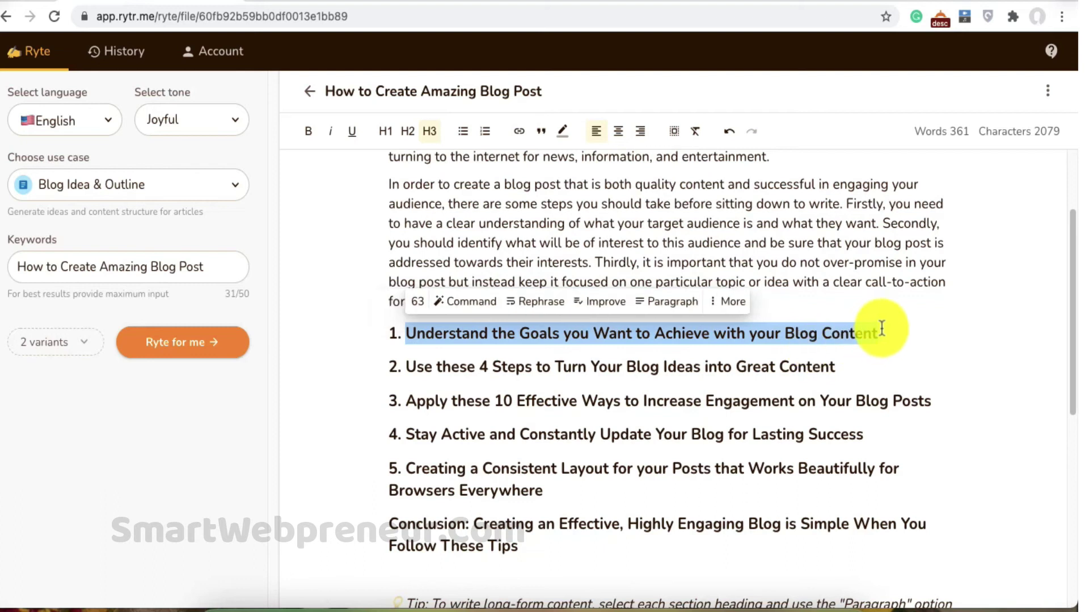
left_click(678, 303)
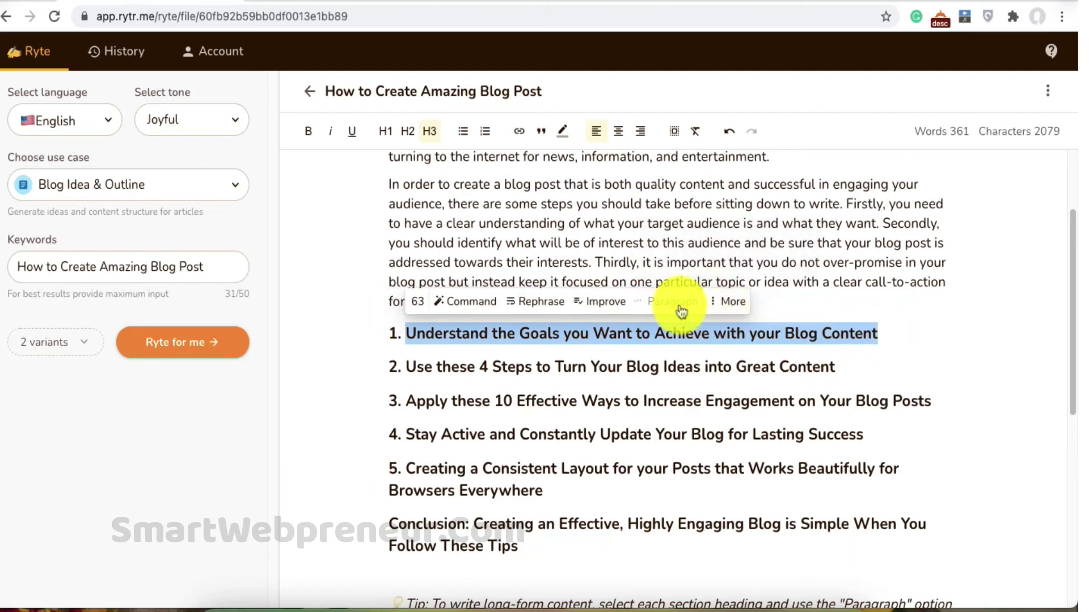
scroll(638, 406, "down", 9)
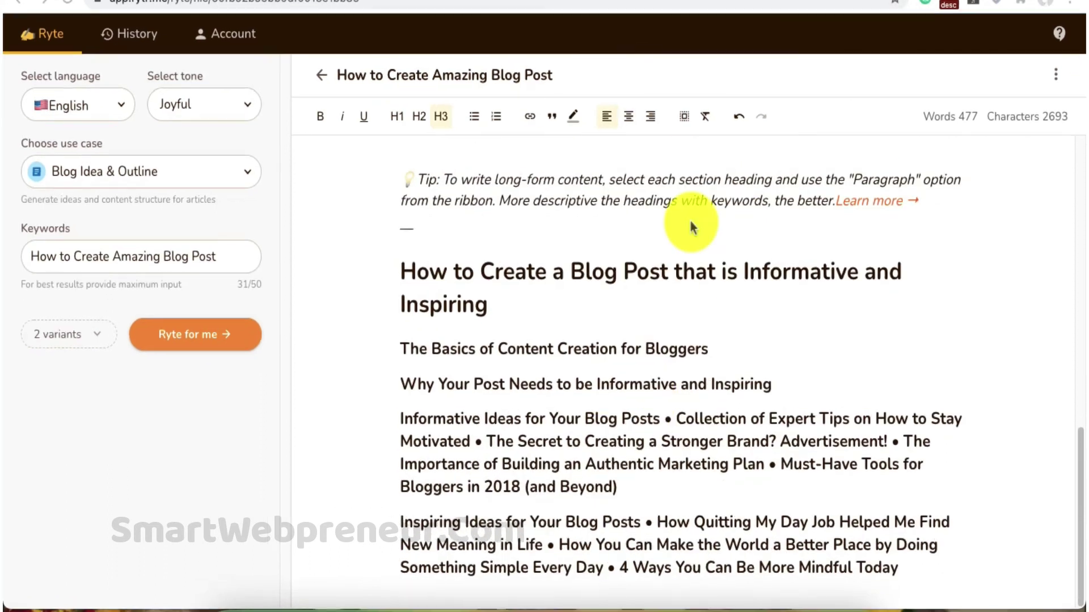
left_click(629, 295)
key("super+a")
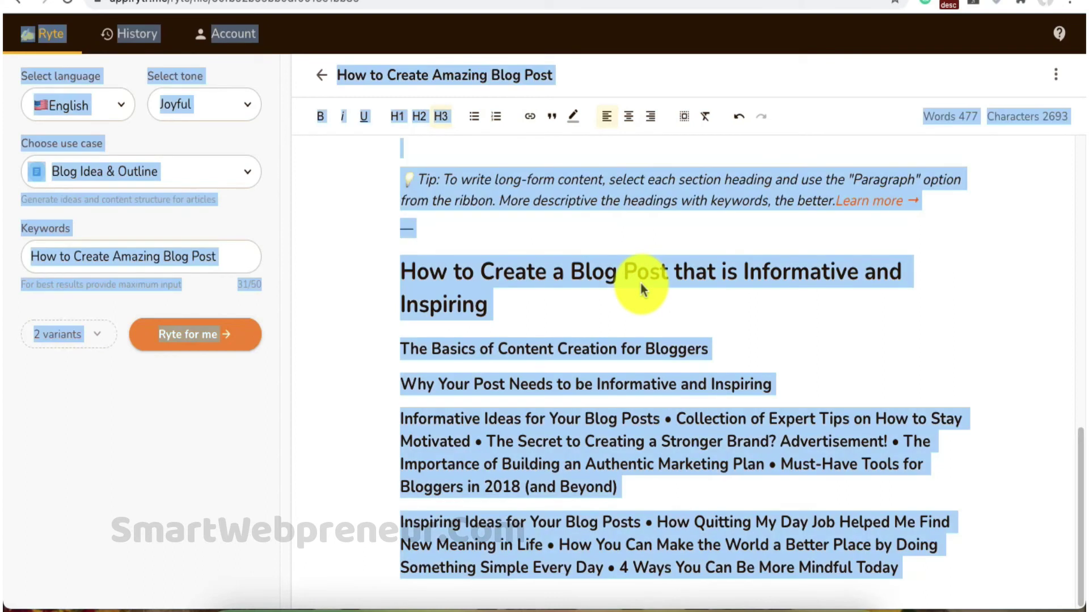
Delete all the blog outline content from the editor
left_click(642, 289)
key("super+a")
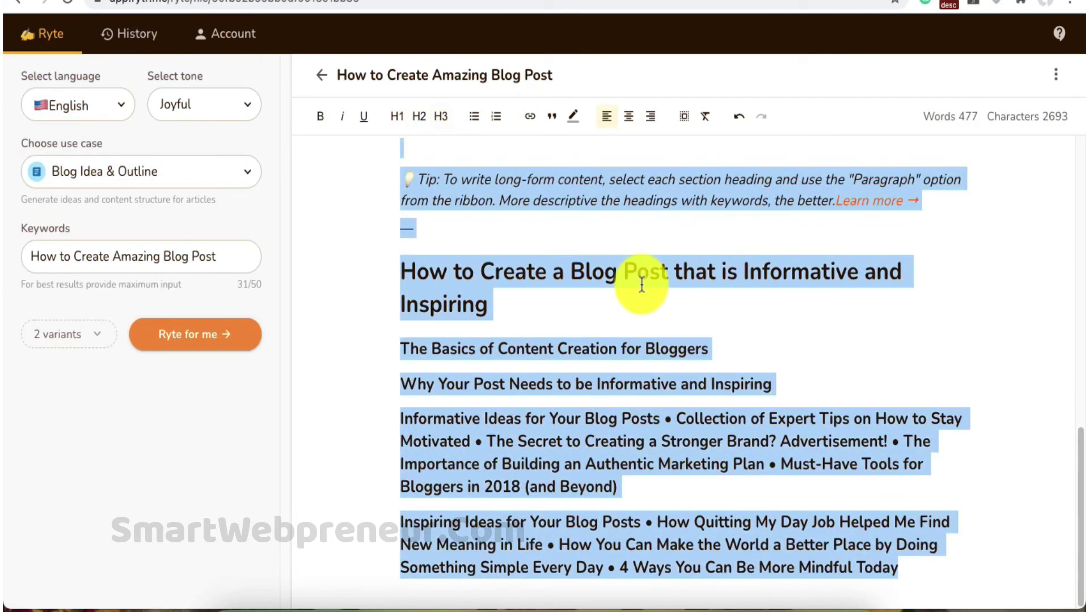
key("BackSpace")
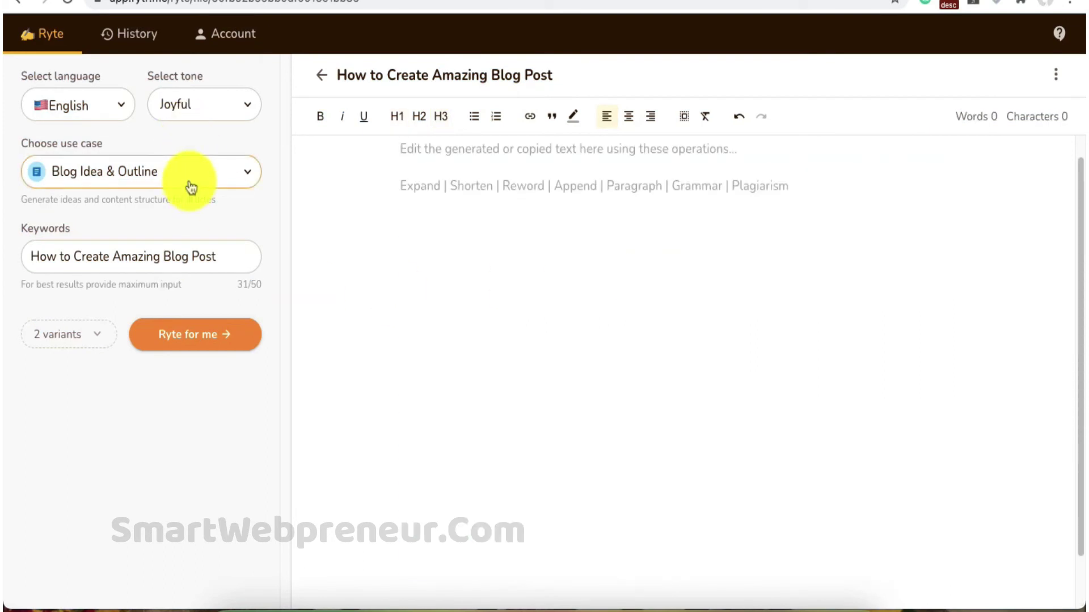
Switch to the Email use case and generate emails from key points about Rytr's $39 lifetime deal
left_click(192, 187)
scroll(172, 357, "down", 2)
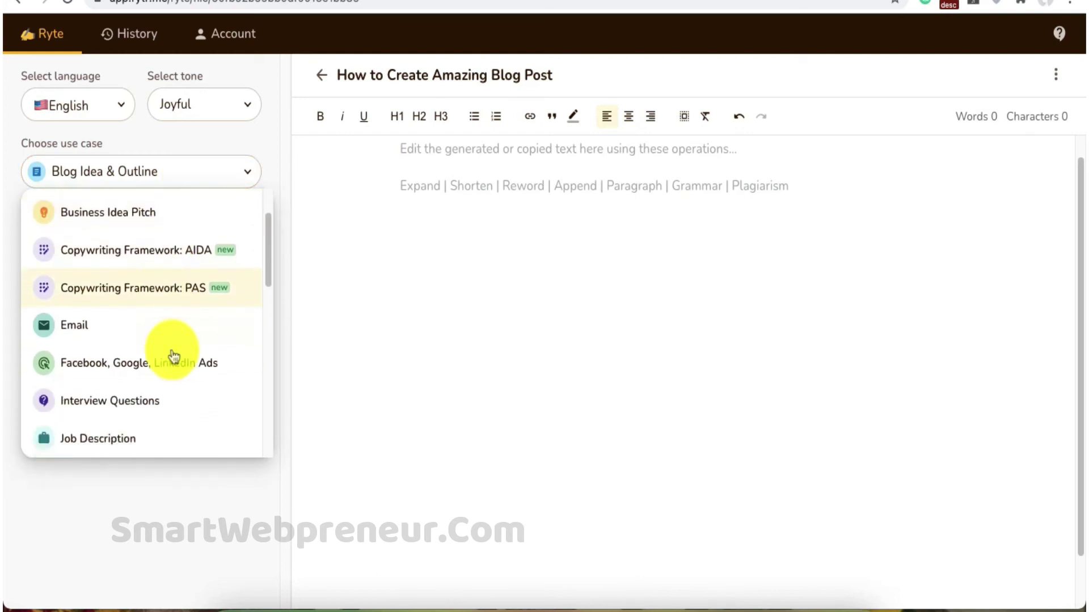
left_click(135, 337)
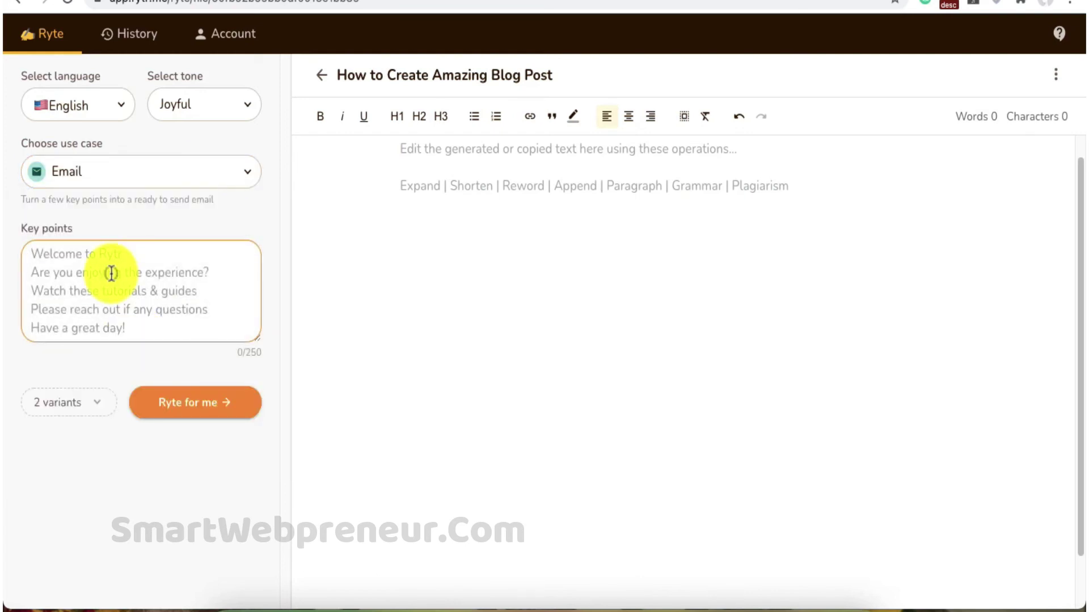
type("Welcome to Rytr. Rytr is an AI content creator. There is a lifeti")
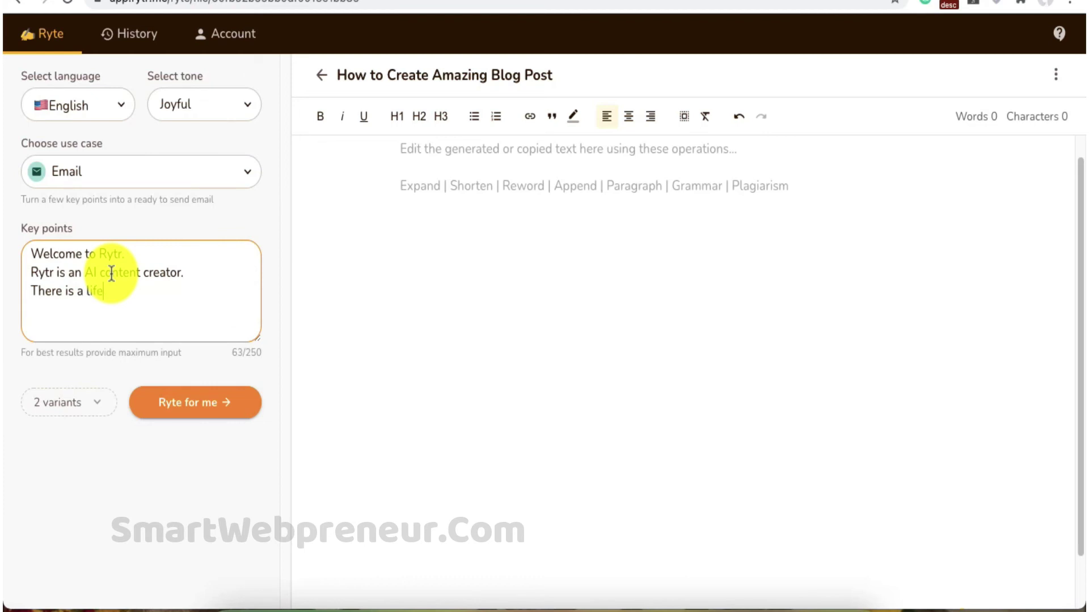
type("me deal. Available for $39. One of the best.")
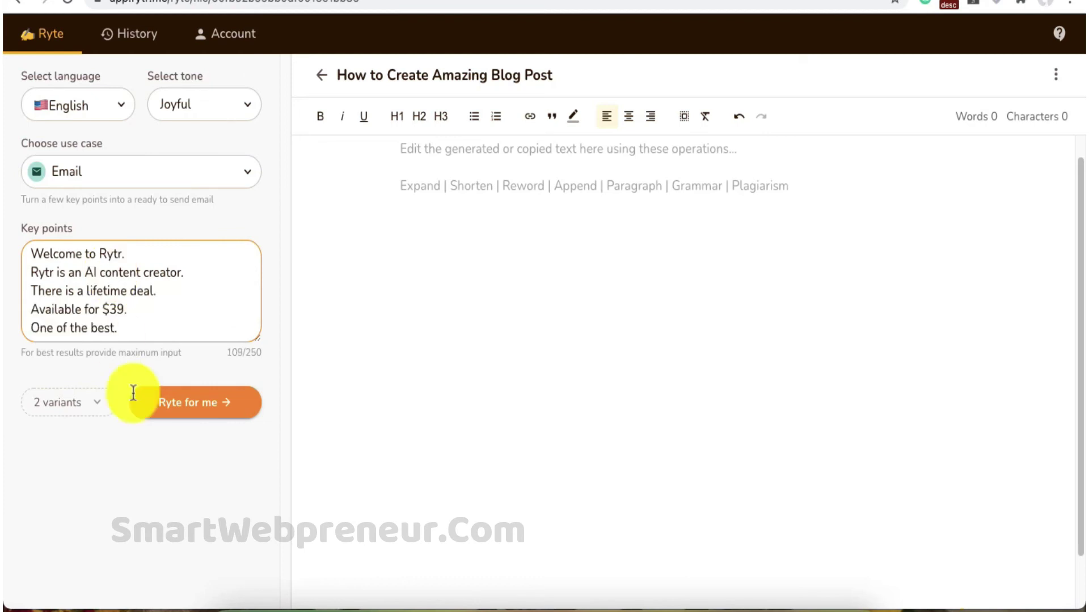
left_click(172, 407)
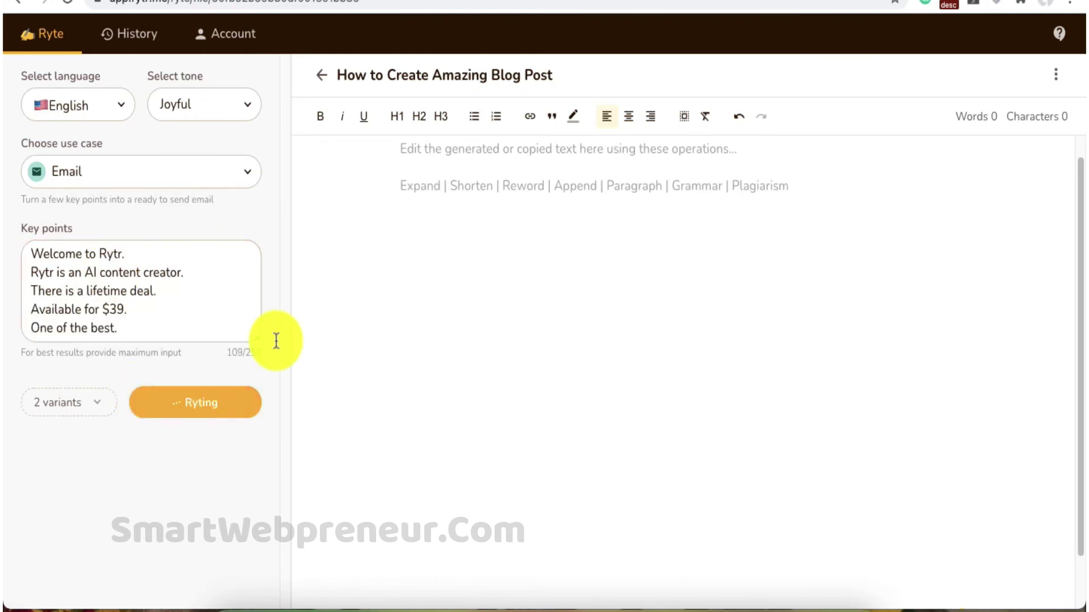
mouse_move(404, 170)
left_mouse_down()
mouse_move(539, 255)
mouse_move(577, 322)
left_mouse_up()
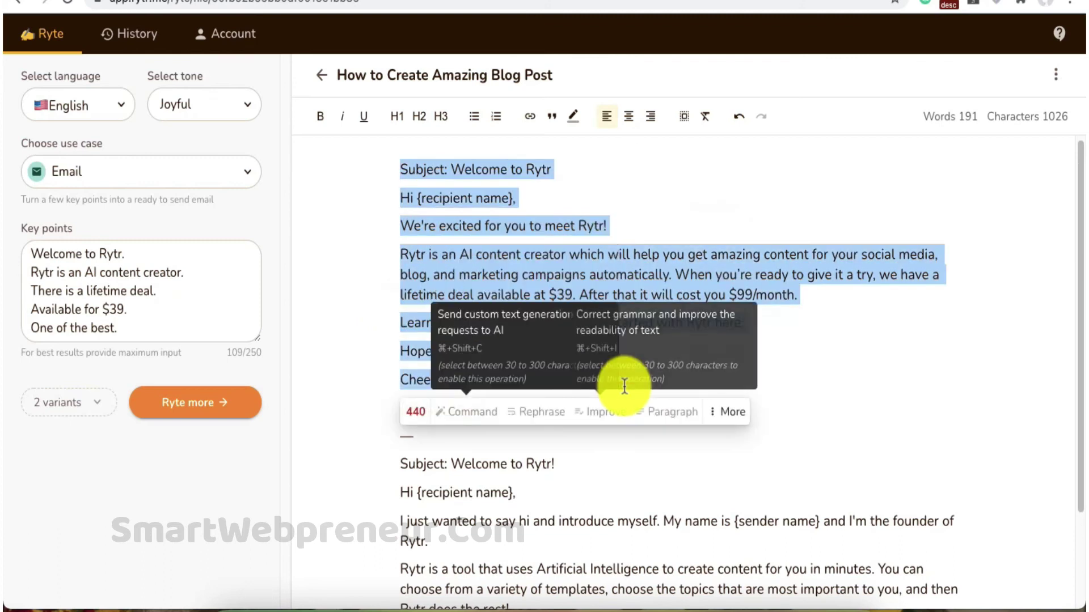
left_click(934, 360)
Delete all the generated email text from the editor
key("ctrl+a")
key("Delete")
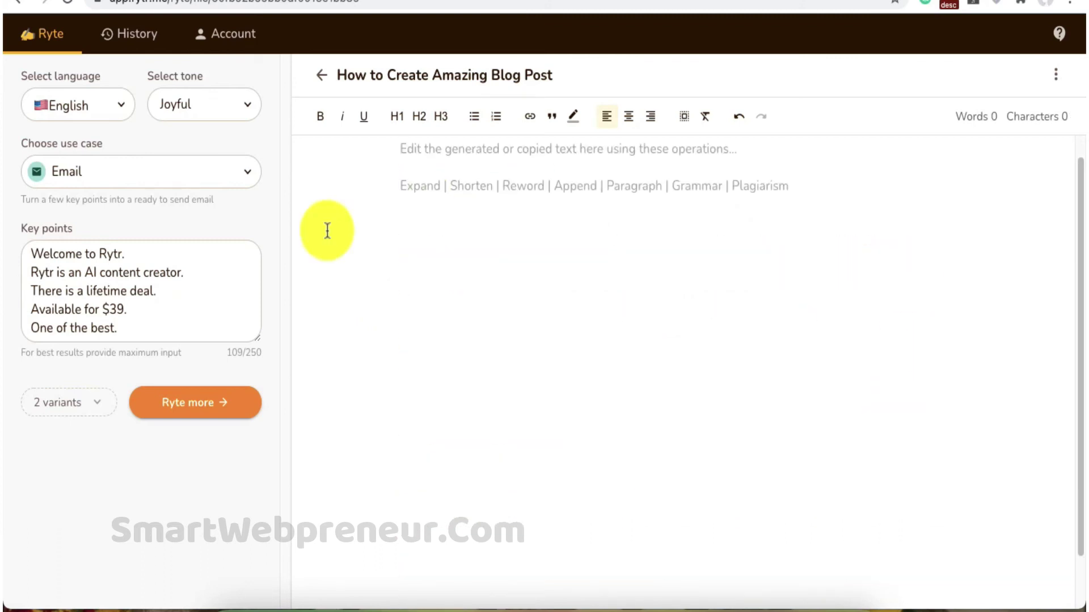
left_click(163, 295)
Generate a Story Plot from the idea 'The day I bought my first laptop'
left_click(209, 183)
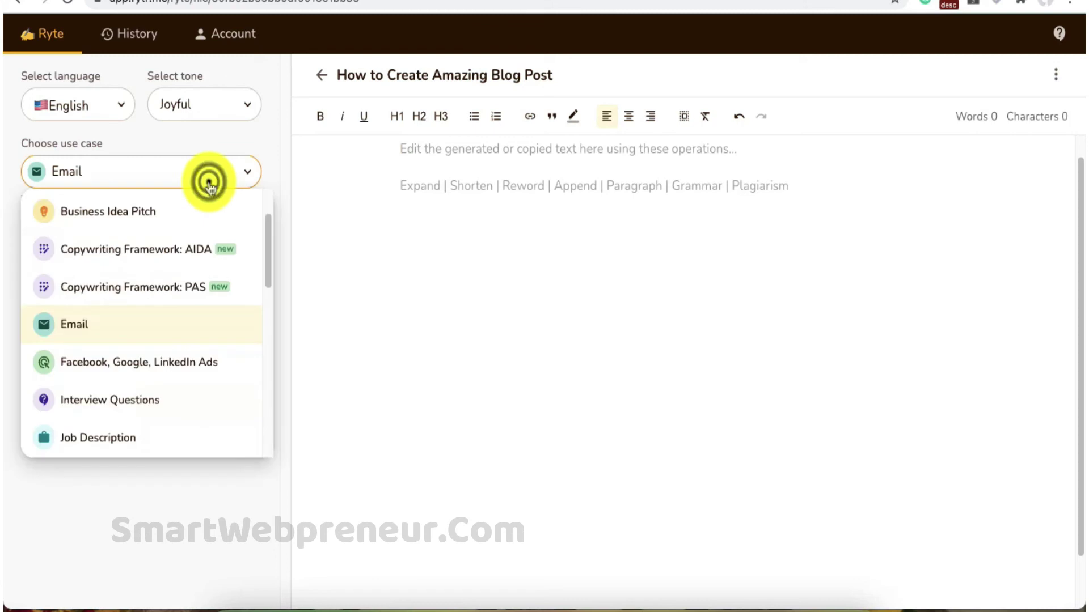
scroll(181, 386, "down", 1)
scroll(181, 389, "down", 5)
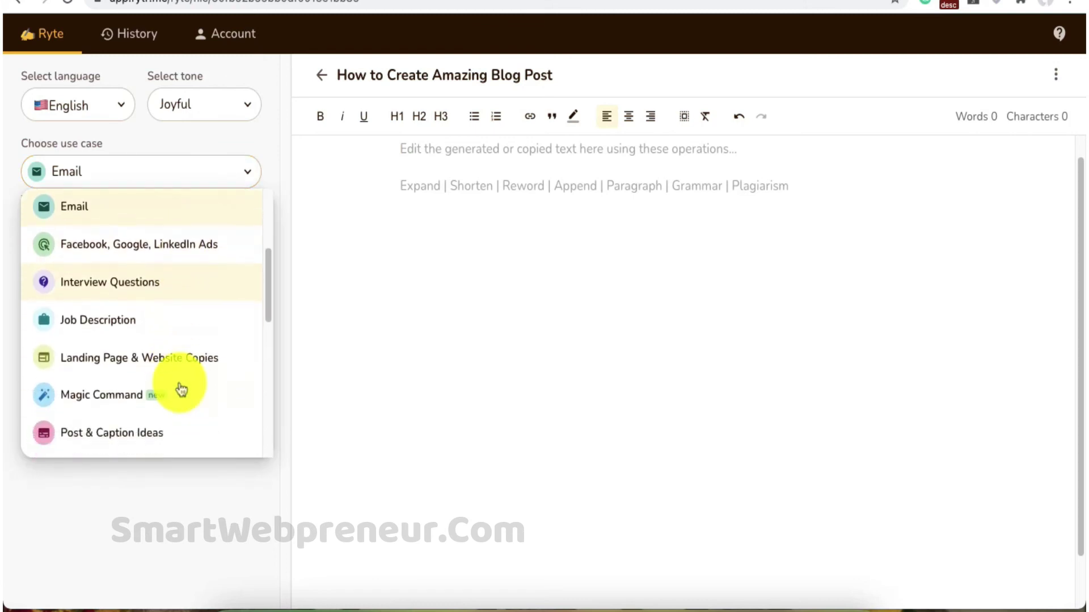
scroll(181, 389, "down", 6)
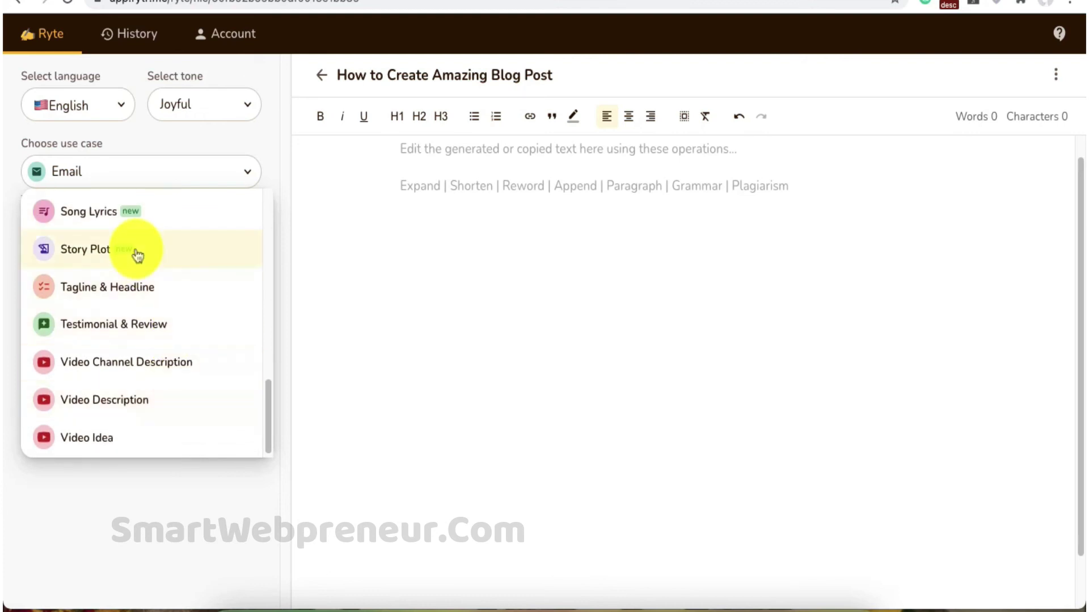
left_click(134, 250)
left_click(129, 266)
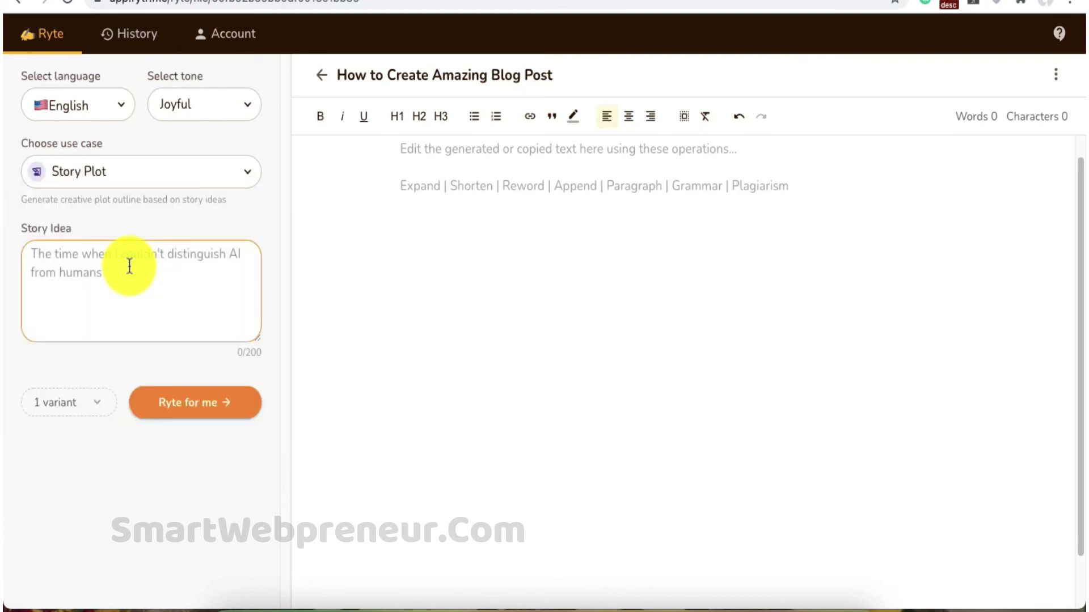
type("The day I bought my first laptop")
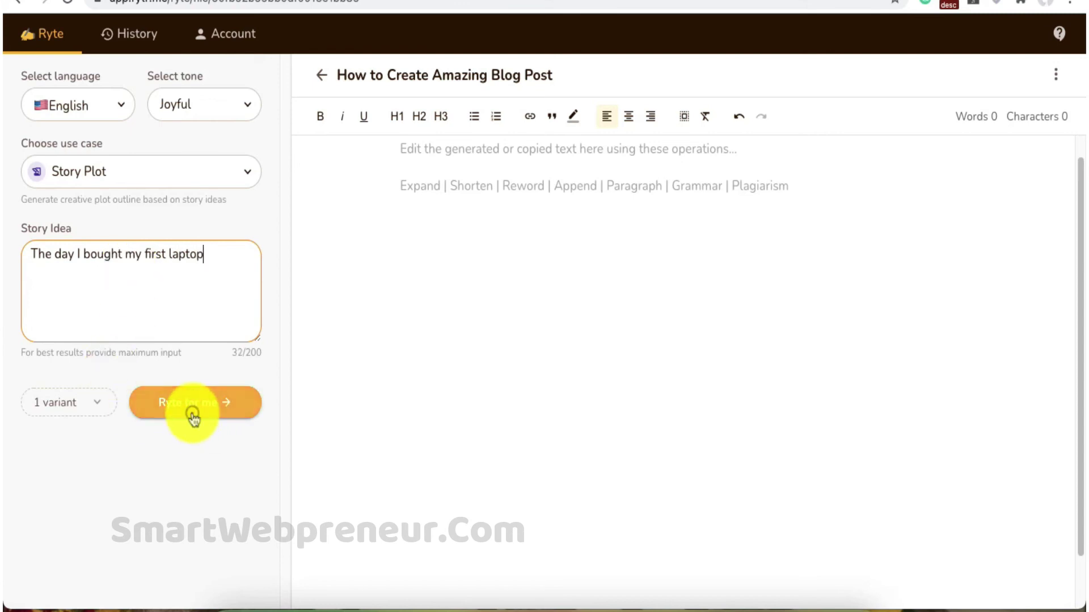
left_click(192, 415)
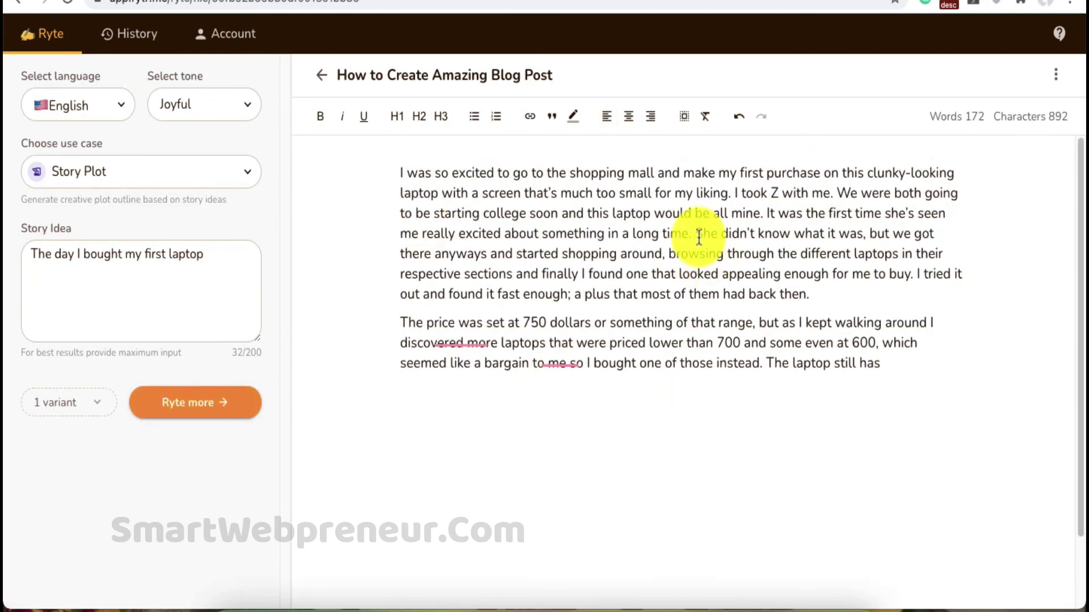
Split the first story paragraph before 'She didn't know', then delete all the story text
left_click(695, 233)
key("Return")
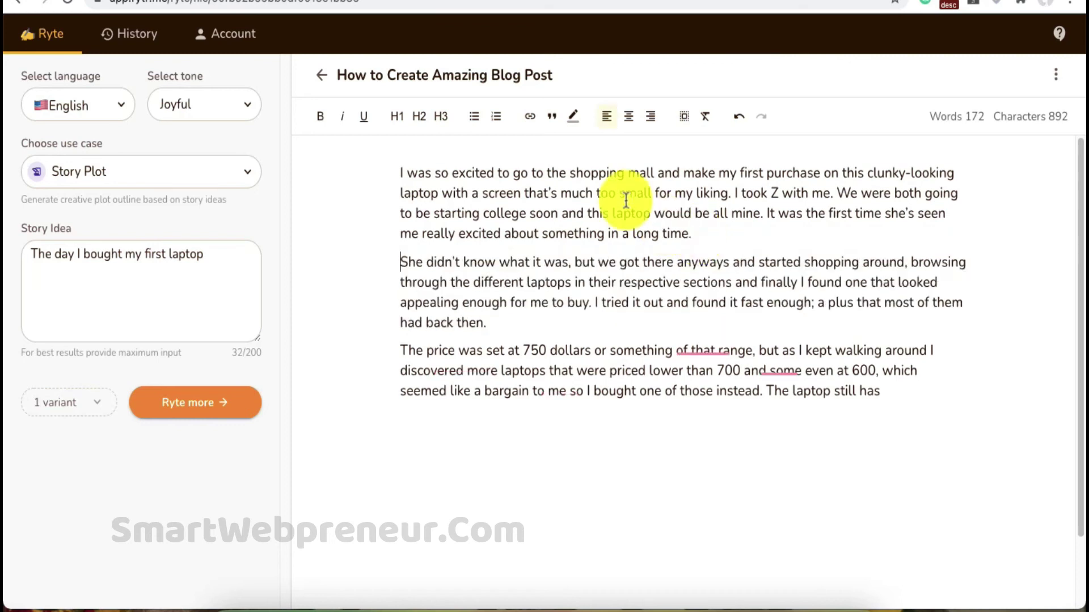
left_click_drag(397, 173, 896, 359)
left_click(832, 262)
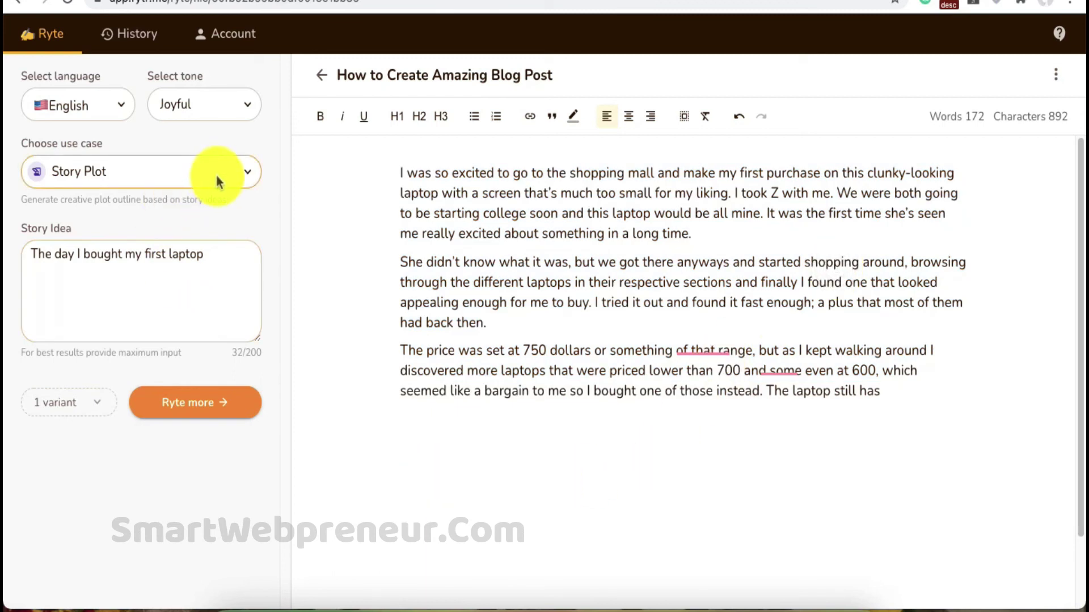
key("ctrl+a")
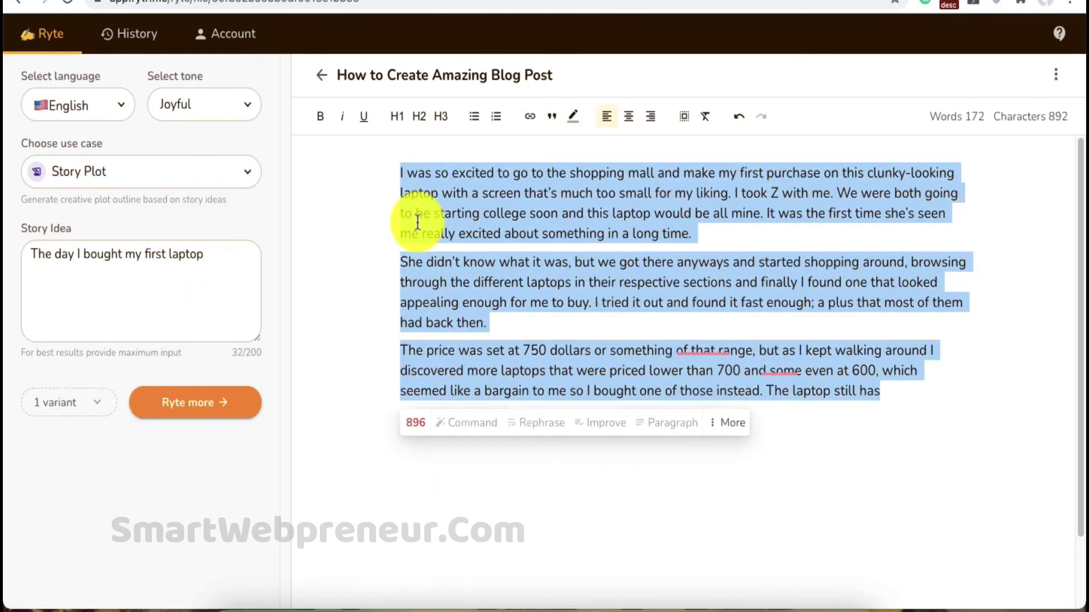
key("Delete")
Switch the use case from Story Plot to Blog Idea & Outline
left_click(239, 260)
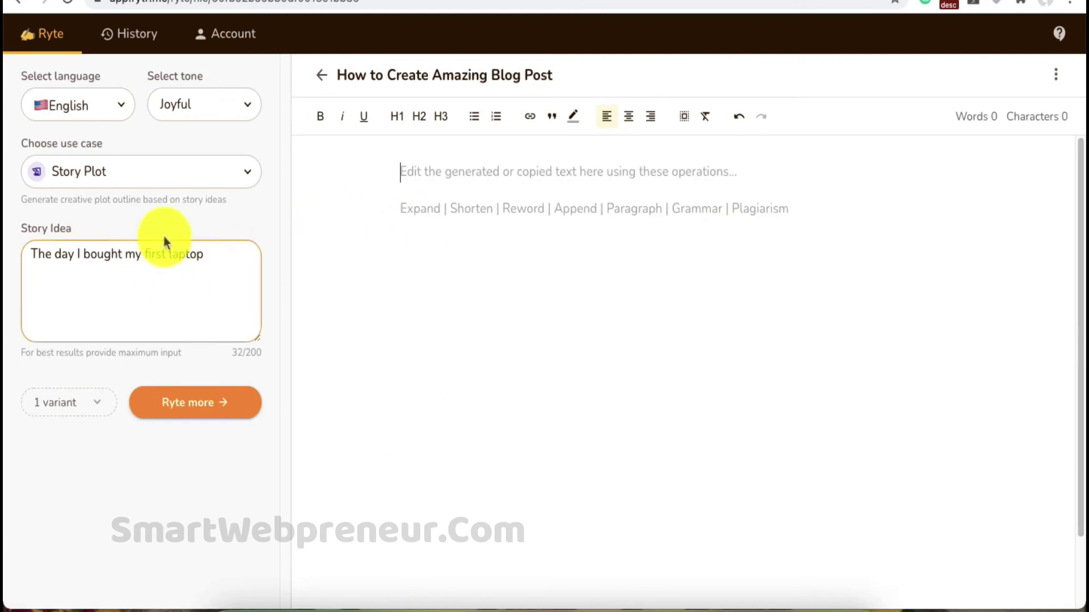
left_click(209, 185)
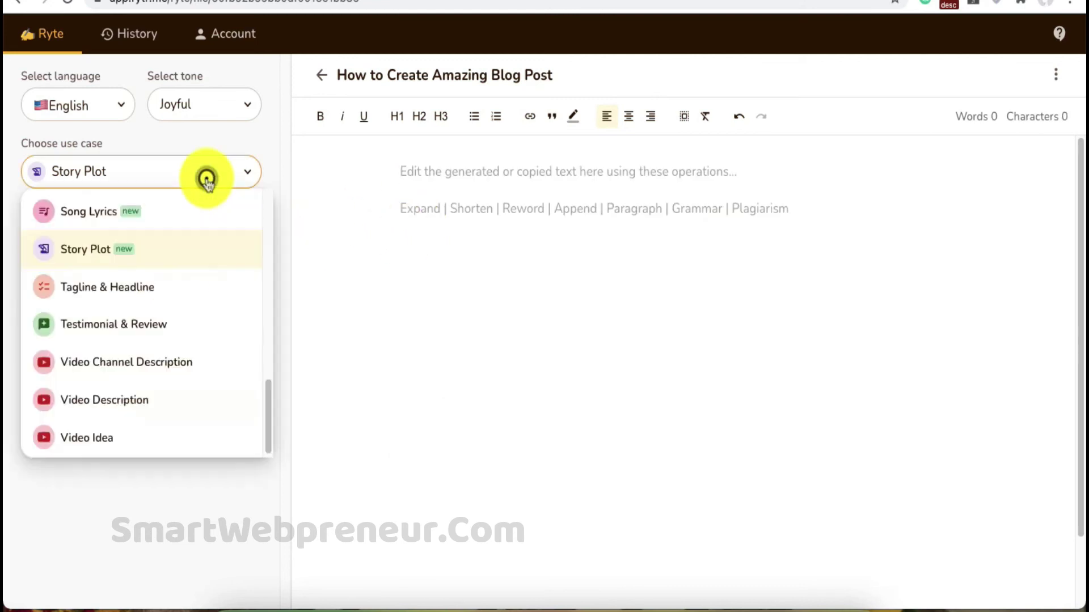
scroll(182, 358, "up", 10)
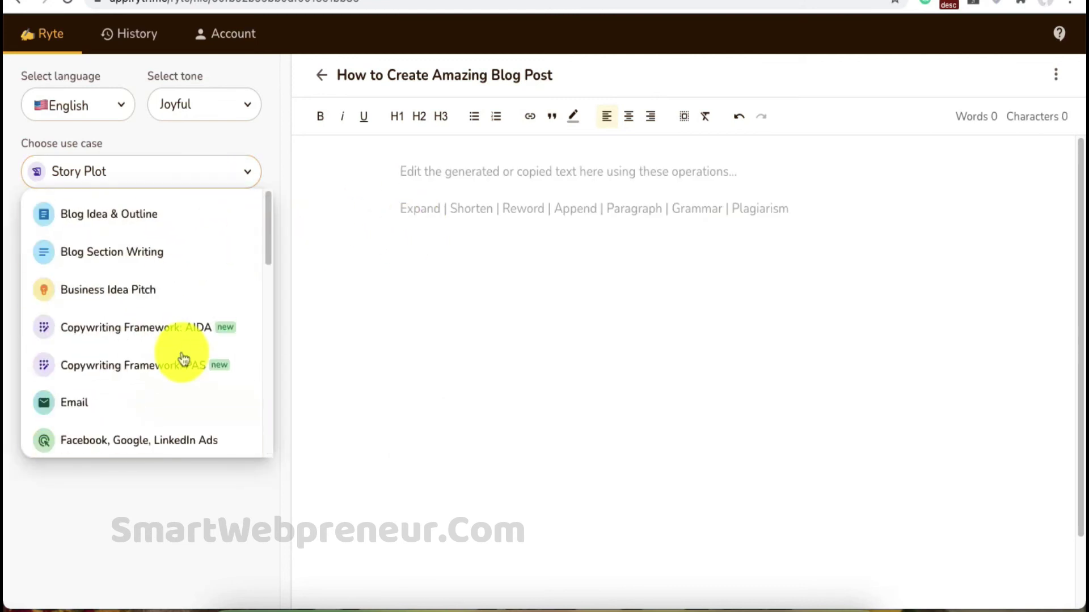
left_click(171, 227)
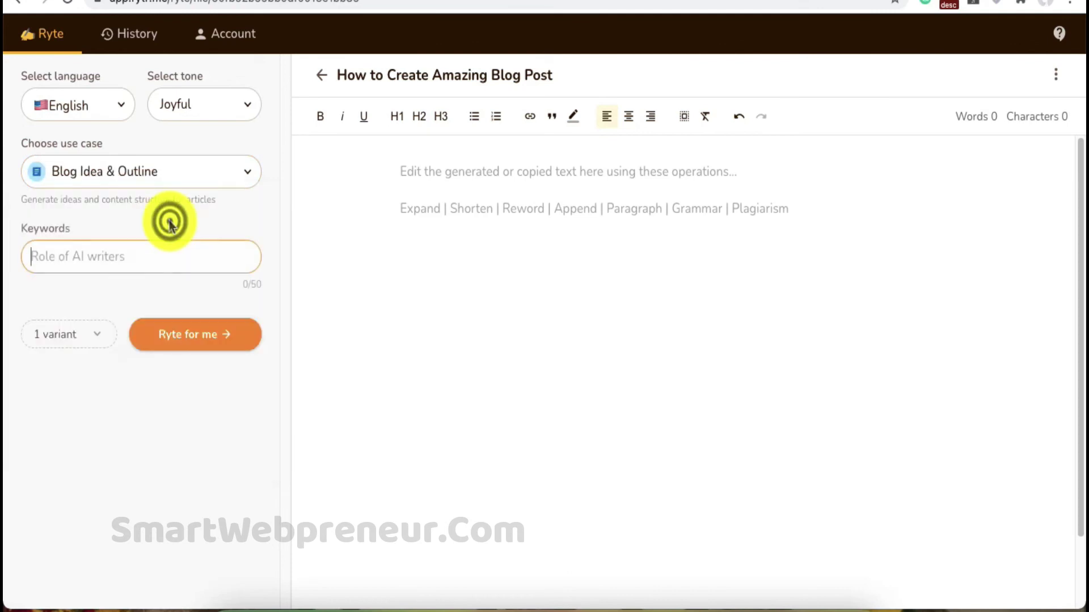
Generate an outline from the keywords How to Train Your Dog and add an empty line below its title
left_click(158, 252)
type("How to Train Your Dog")
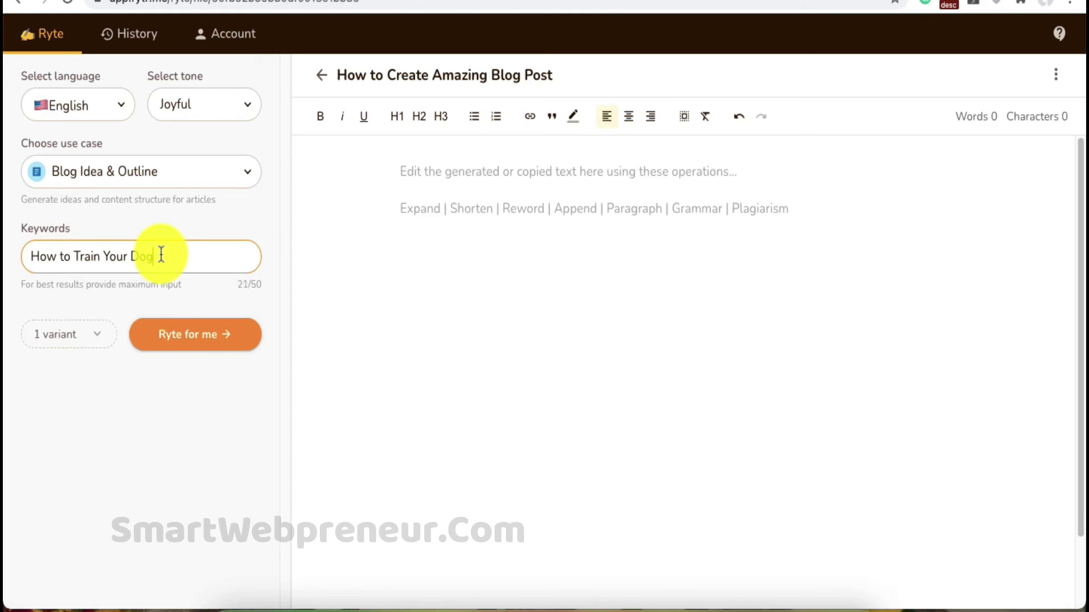
left_click(165, 337)
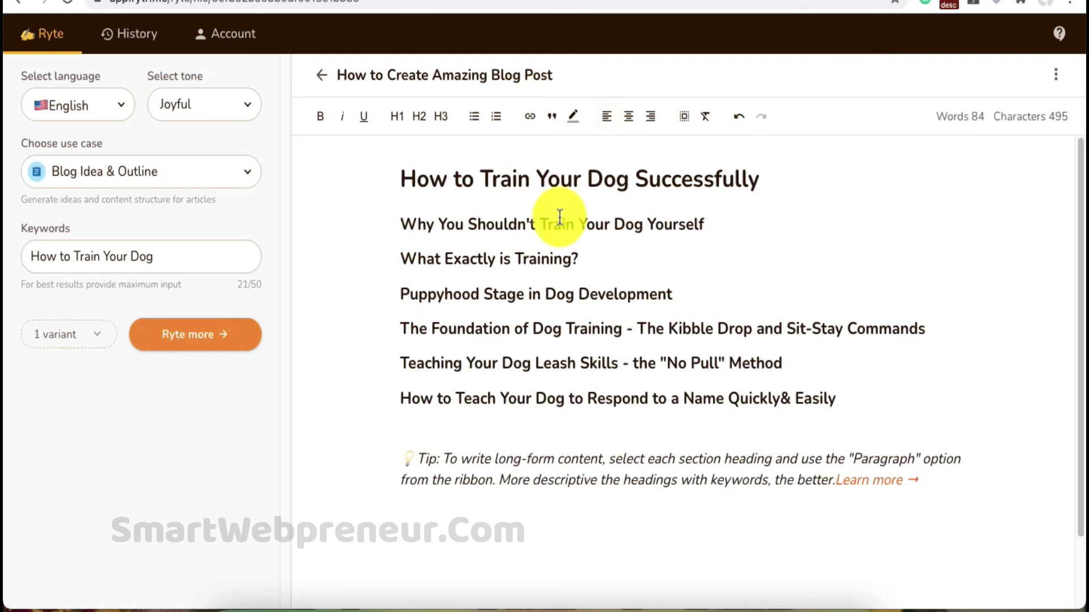
left_click(763, 184)
key("Return")
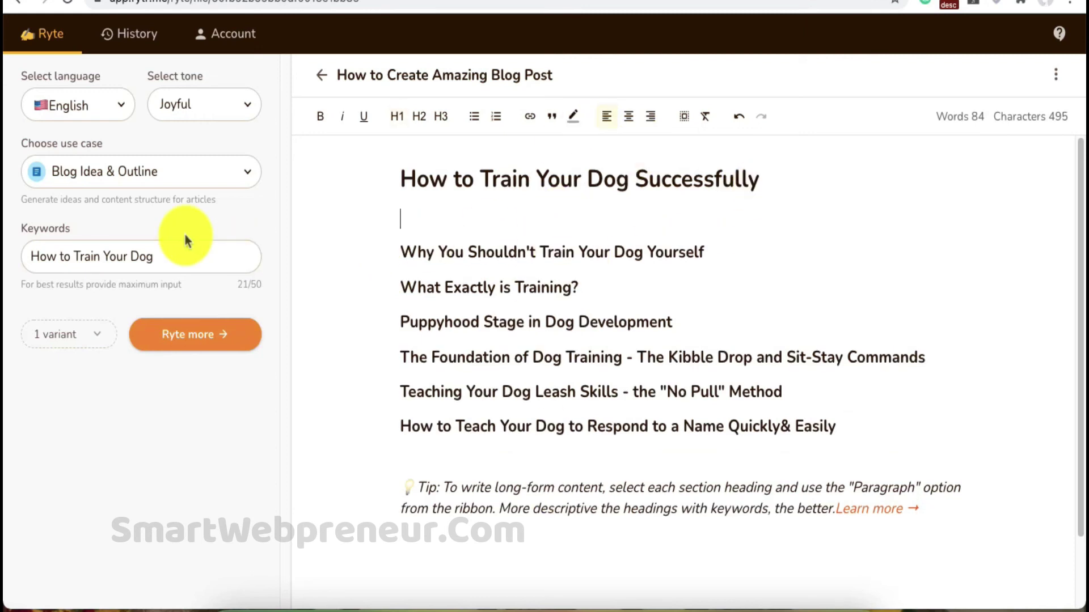
Generate Copywriting Framework: PAS copy from a dog-training description
left_click(209, 171)
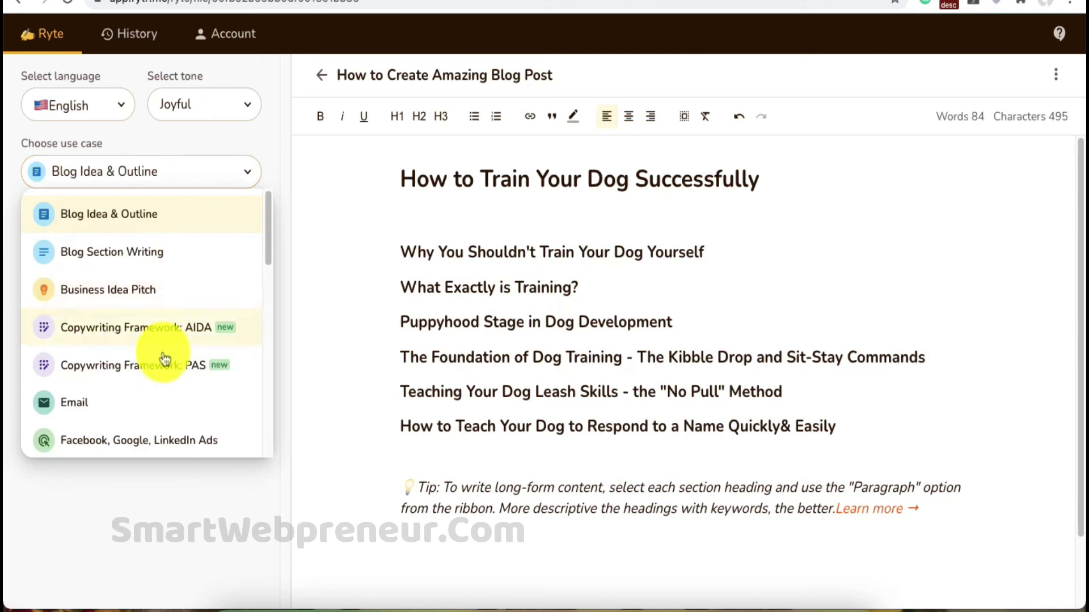
scroll(166, 359, "down", 2)
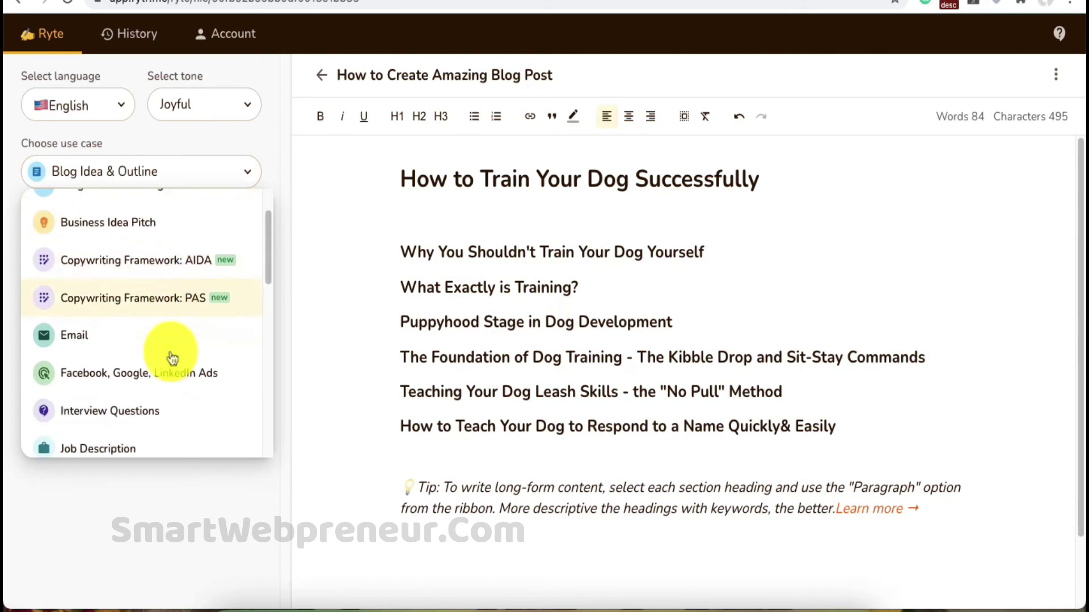
left_click(173, 295)
left_click(151, 262)
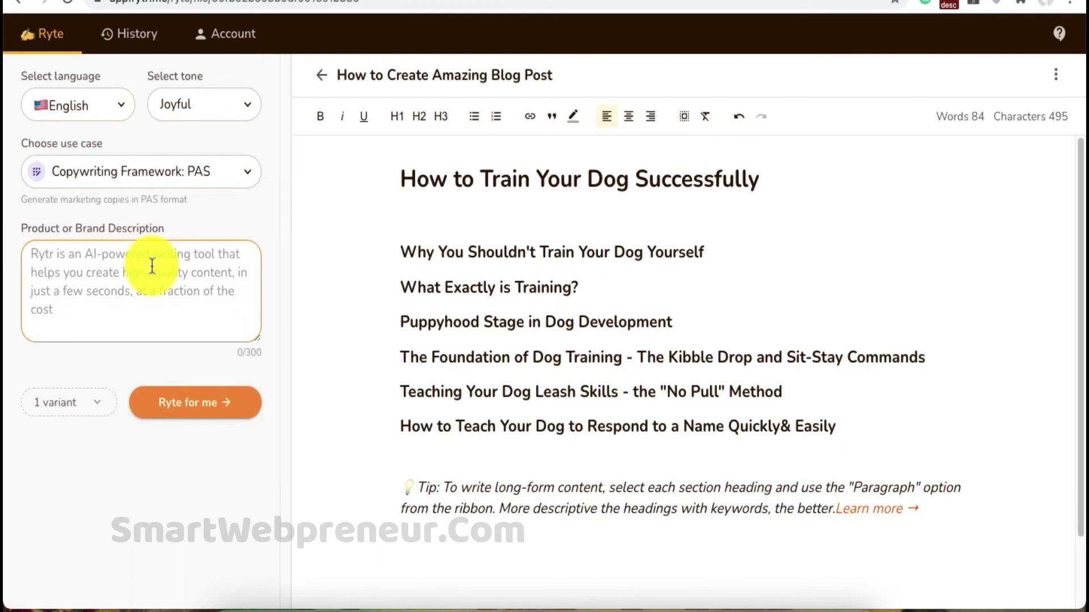
type("How to train your dog")
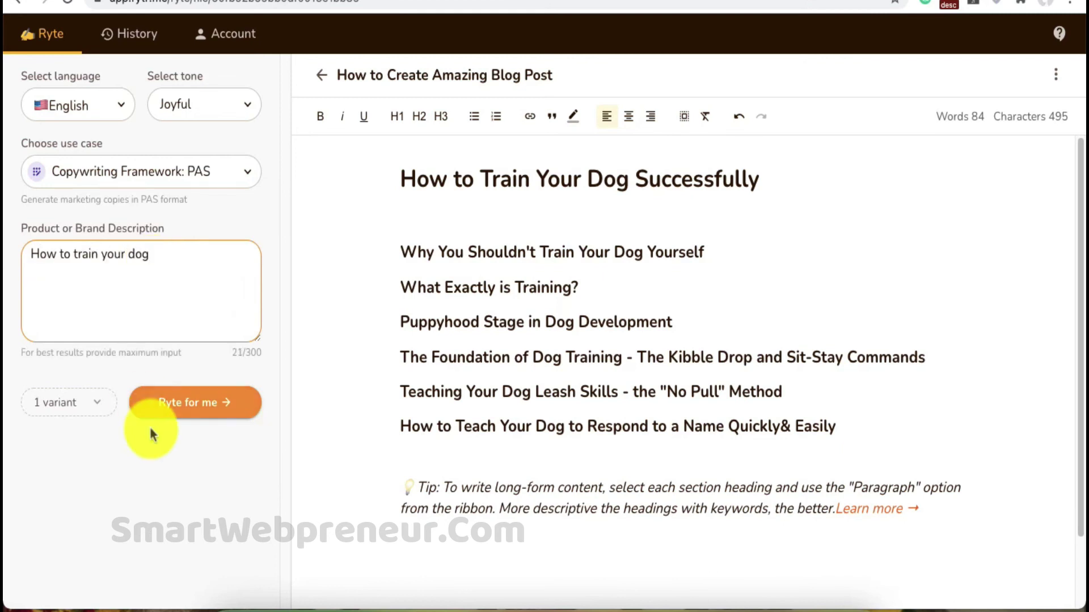
left_click(186, 405)
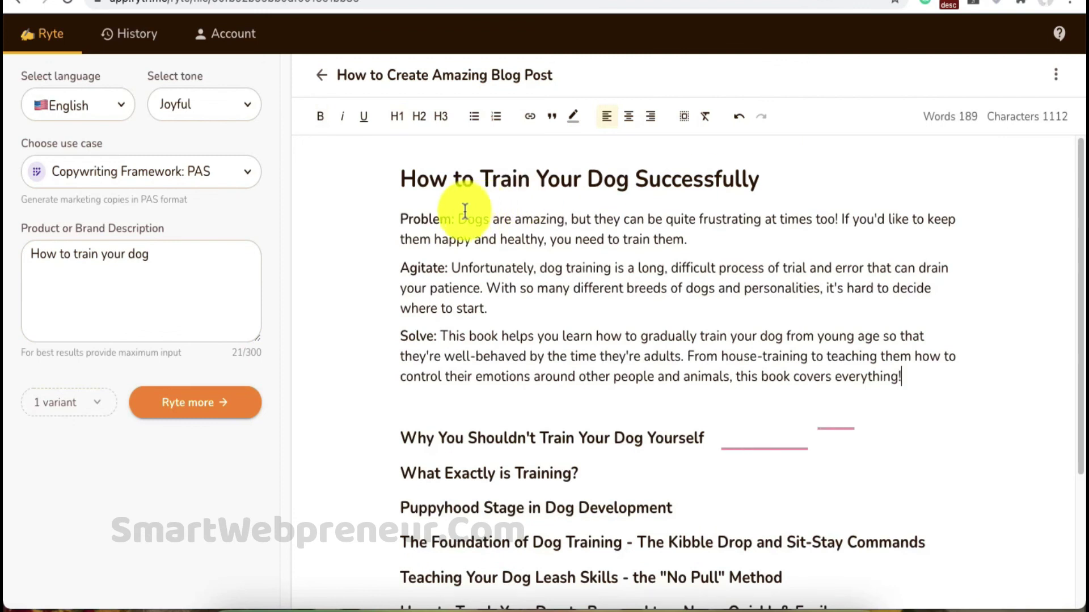
Remove the Problem:, Agitate: and Solve: labels from the PAS copy
left_click_drag(457, 211, 401, 214)
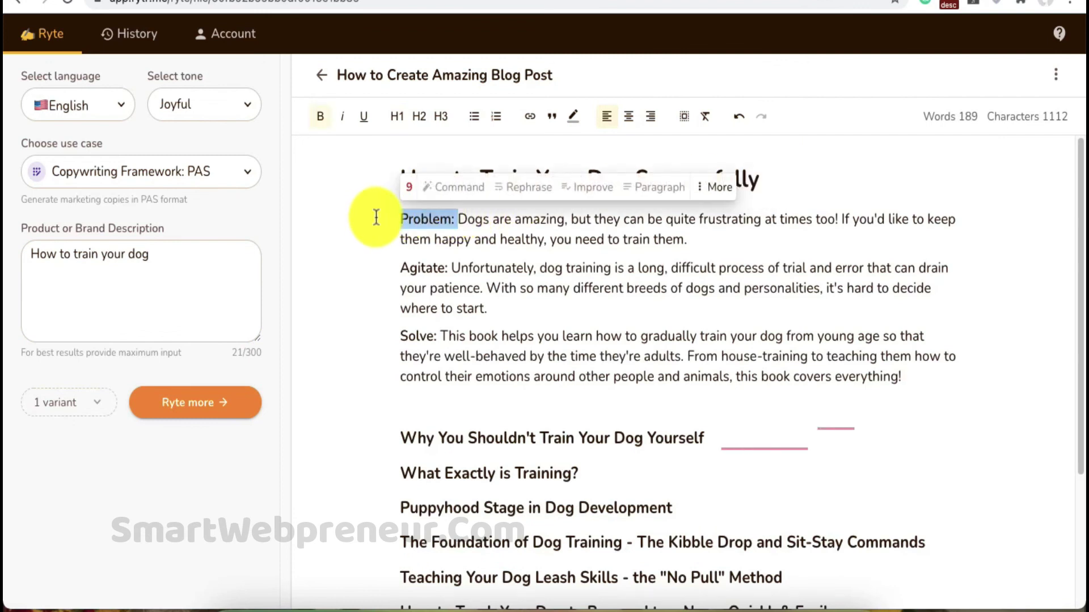
key("BackSpace")
left_click_drag(451, 267, 385, 262)
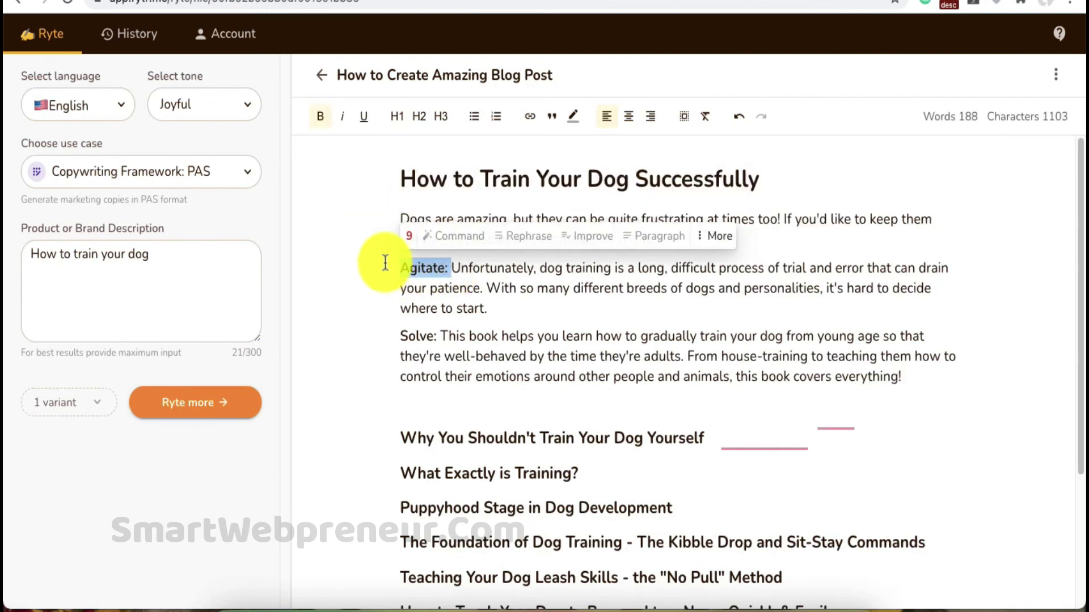
key("BackSpace")
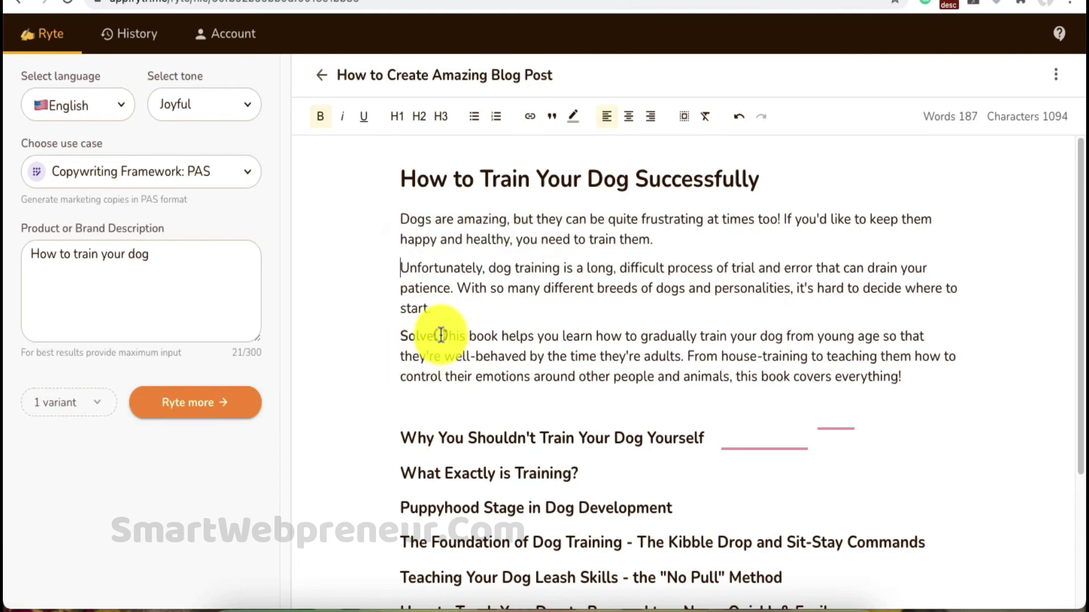
left_click_drag(448, 336, 351, 332)
key("BackSpace")
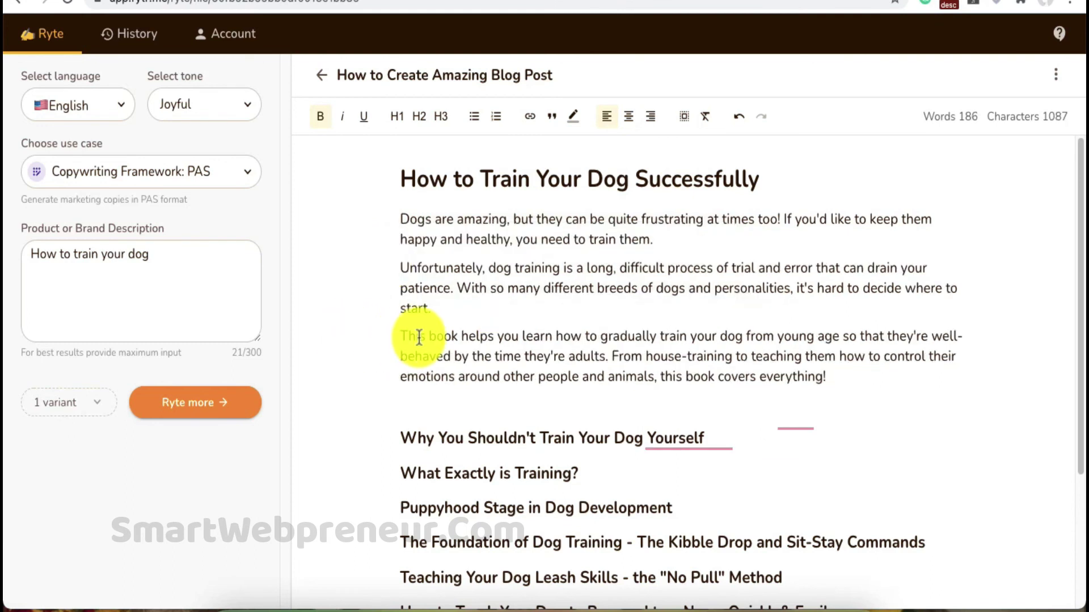
Change 'This book' to 'This blog post' and select the heading Why You Shouldn't Train Your Dog Yourself
left_click_drag(429, 337, 453, 339)
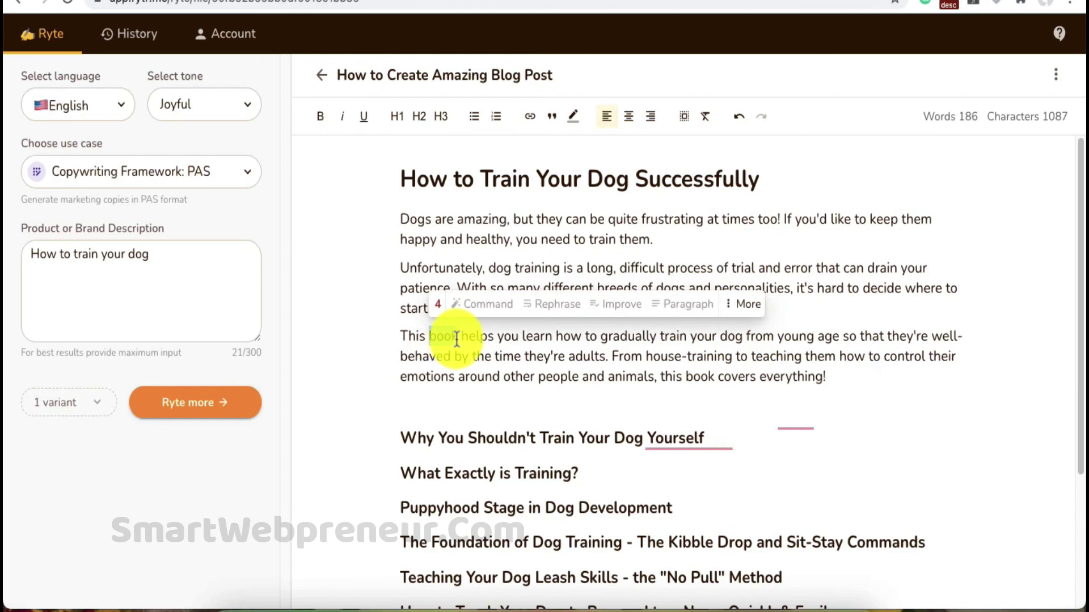
key("BackSpace")
type("log post")
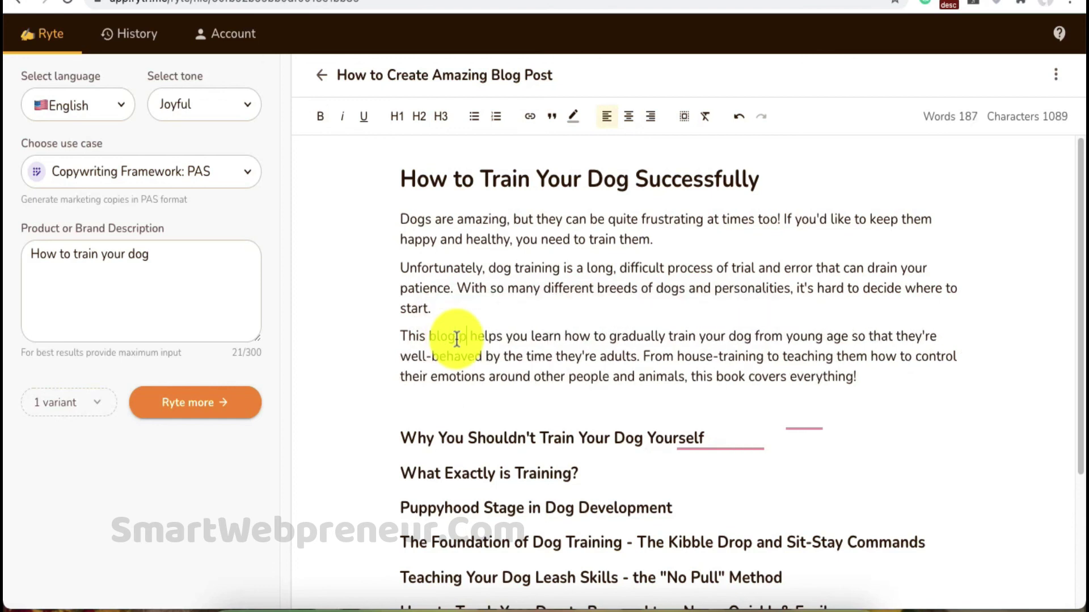
scroll(722, 357, "down", 2)
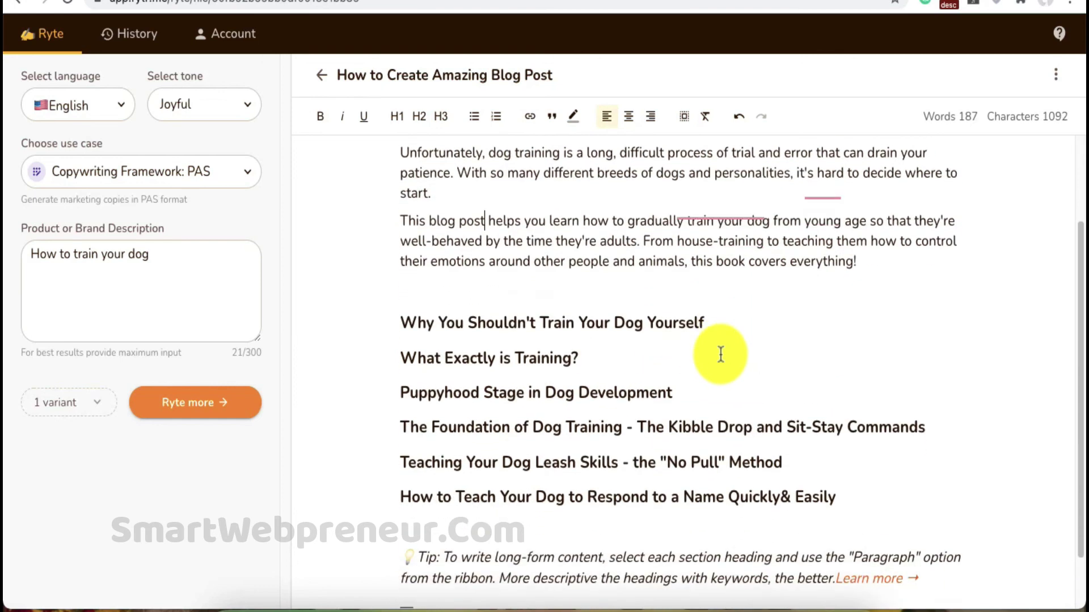
triple_click(535, 318)
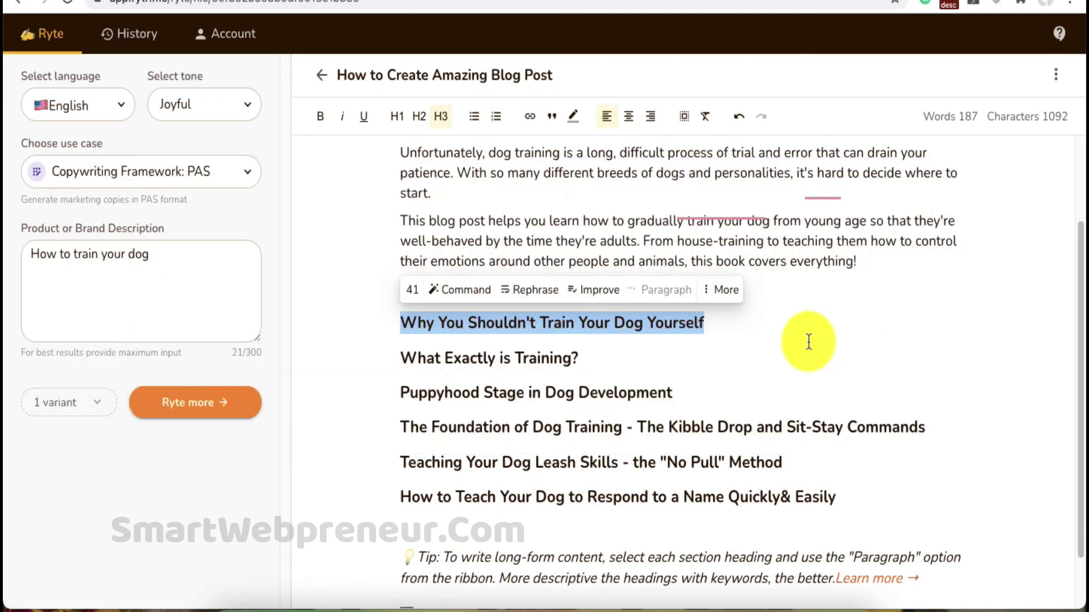
scroll(753, 391, "down", 2)
scroll(757, 391, "down", 2)
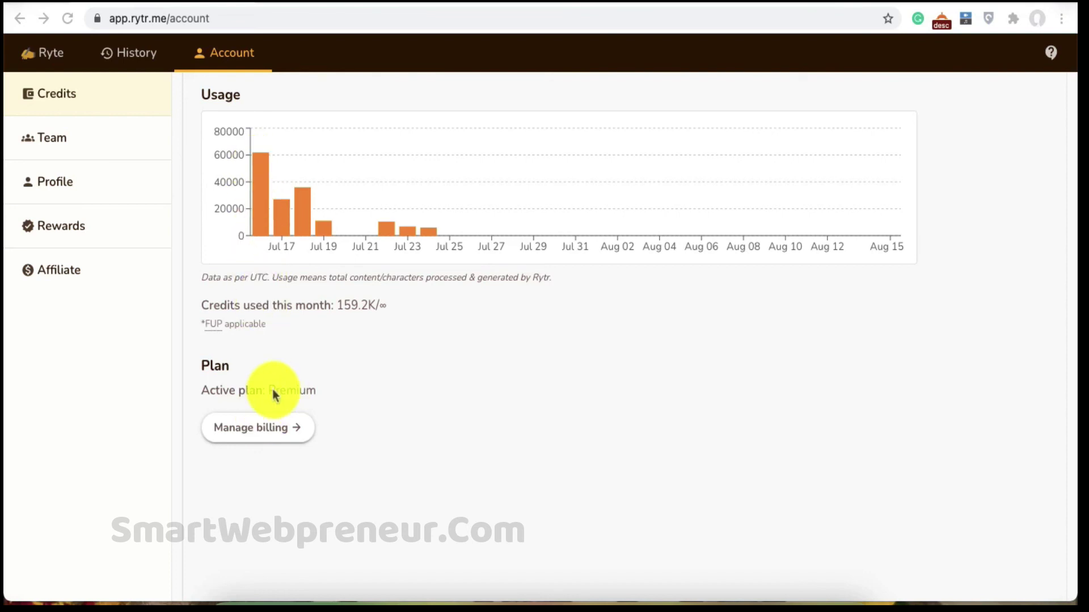
Highlight the active Premium plan name on the Credits page
left_click_drag(267, 386, 342, 386)
left_click(342, 385)
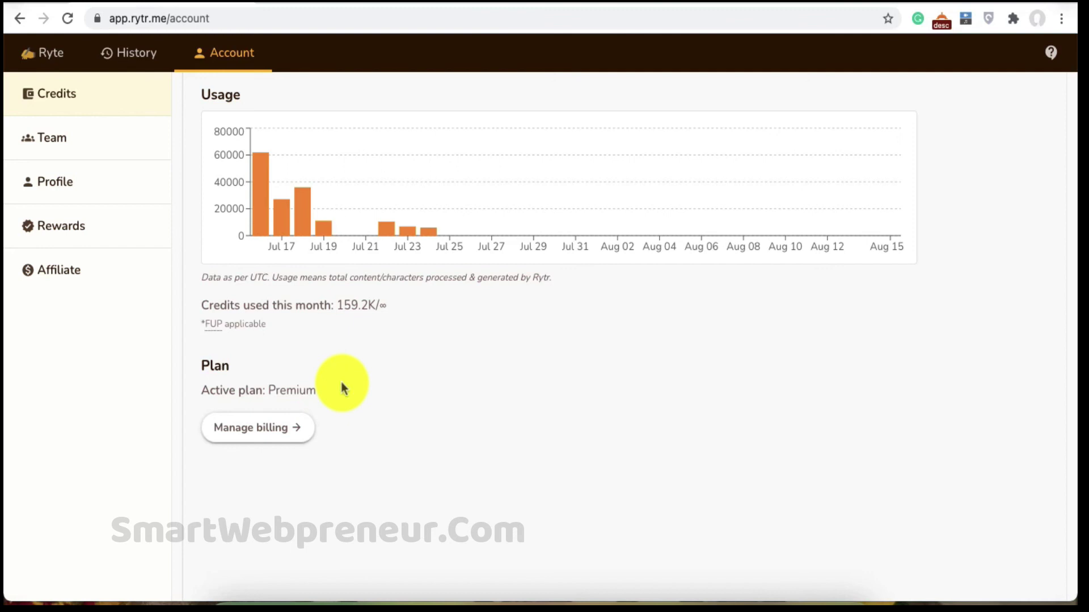
Open the Stripe billing portal and scroll to the Rytr Premium (Early Bird) plan at $20.30/month
left_click(278, 432)
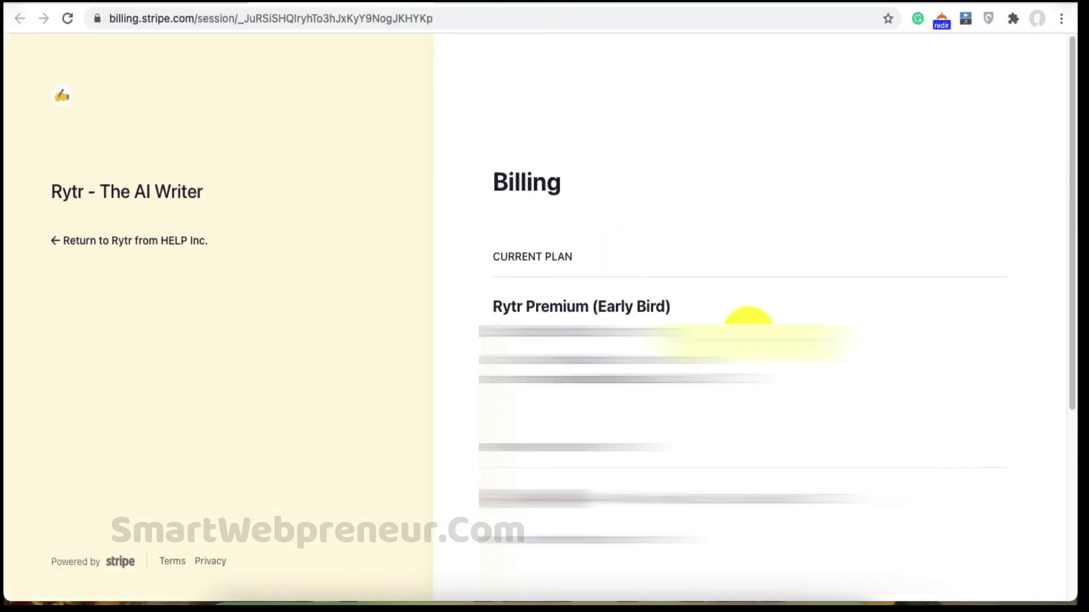
scroll(748, 322, "down", 3)
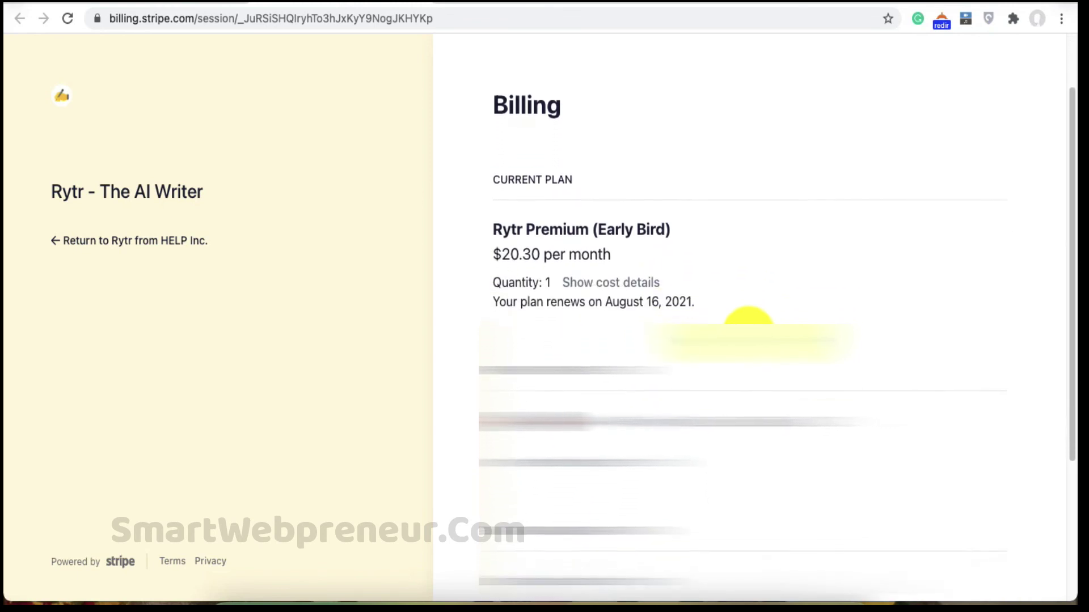